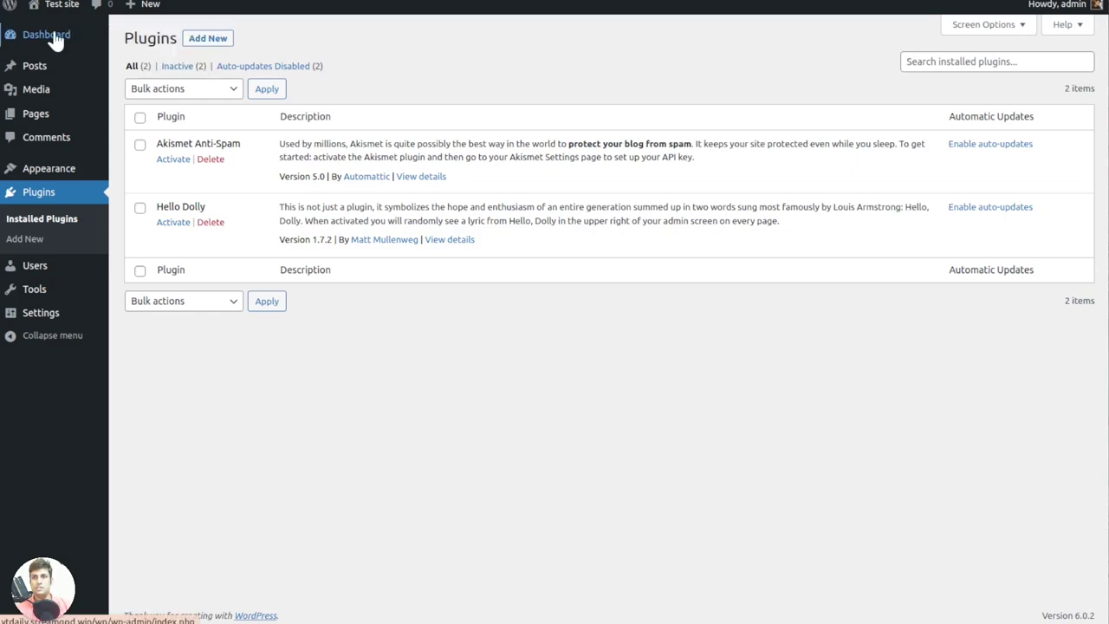
- Browse the site's front page, then return to the admin Dashboard
mouse_move(61, 5)
click(51, 29)
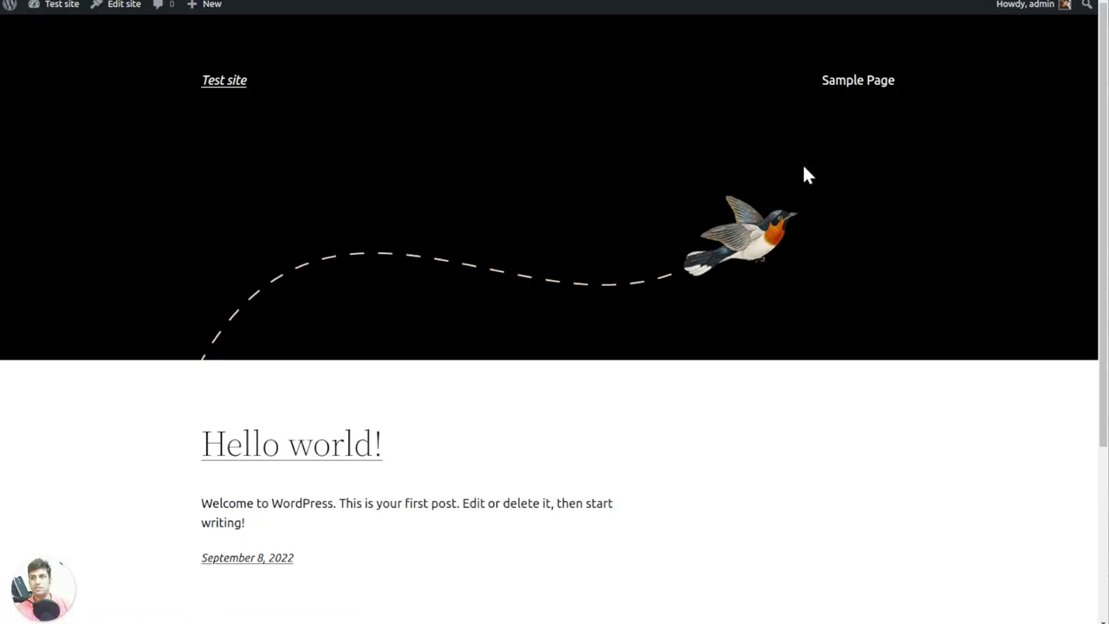
scroll(574, 424, down, 3)
scroll(414, 297, up, 2)
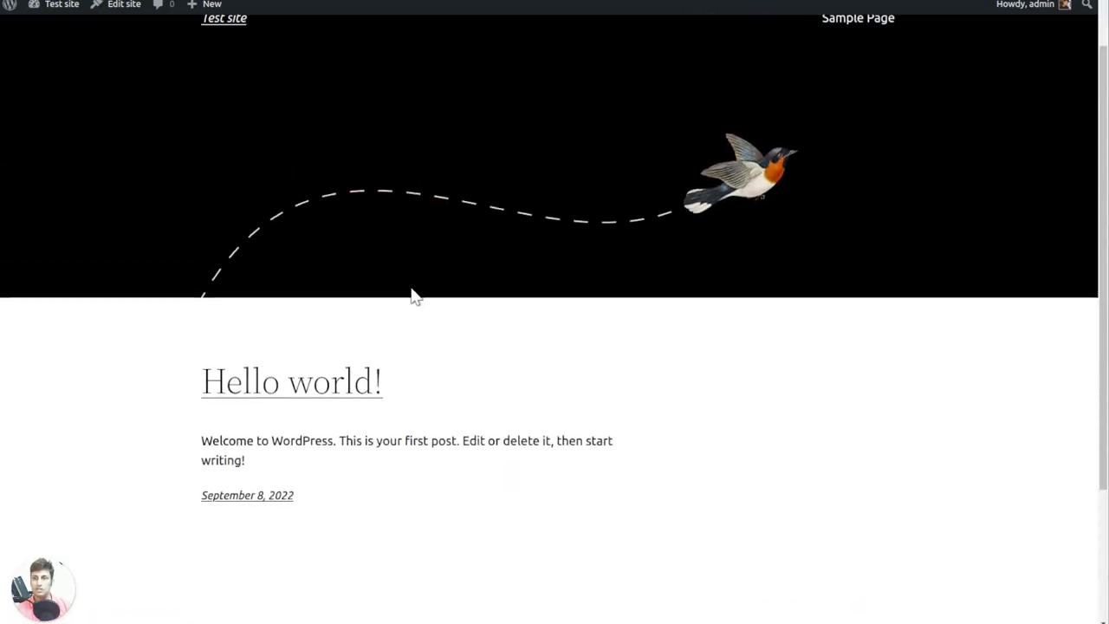
scroll(414, 297, up, 1)
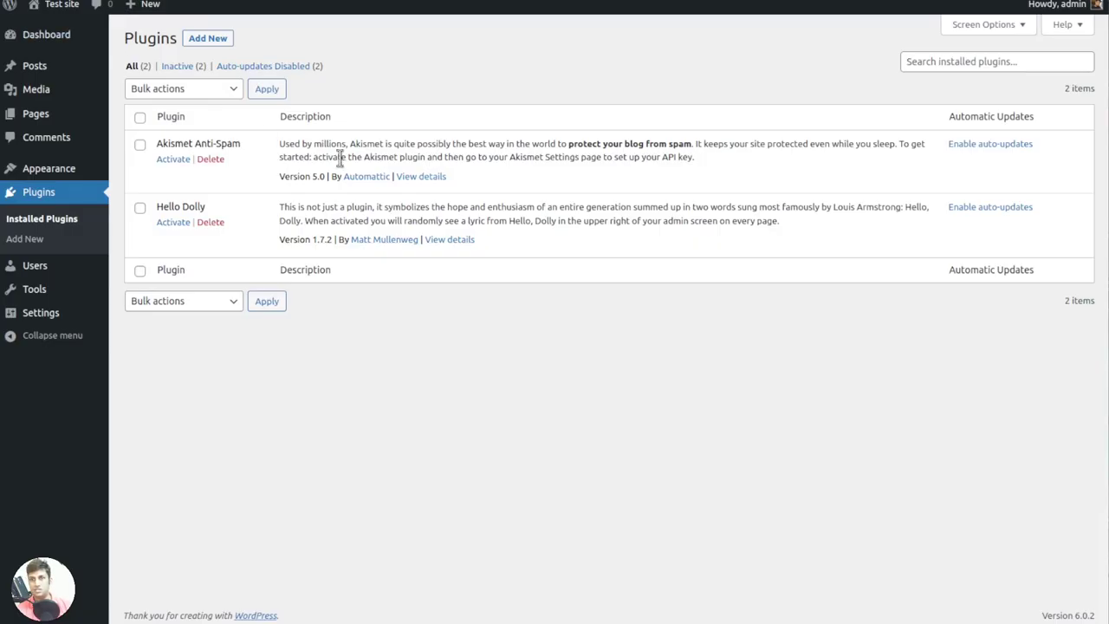
click(61, 43)
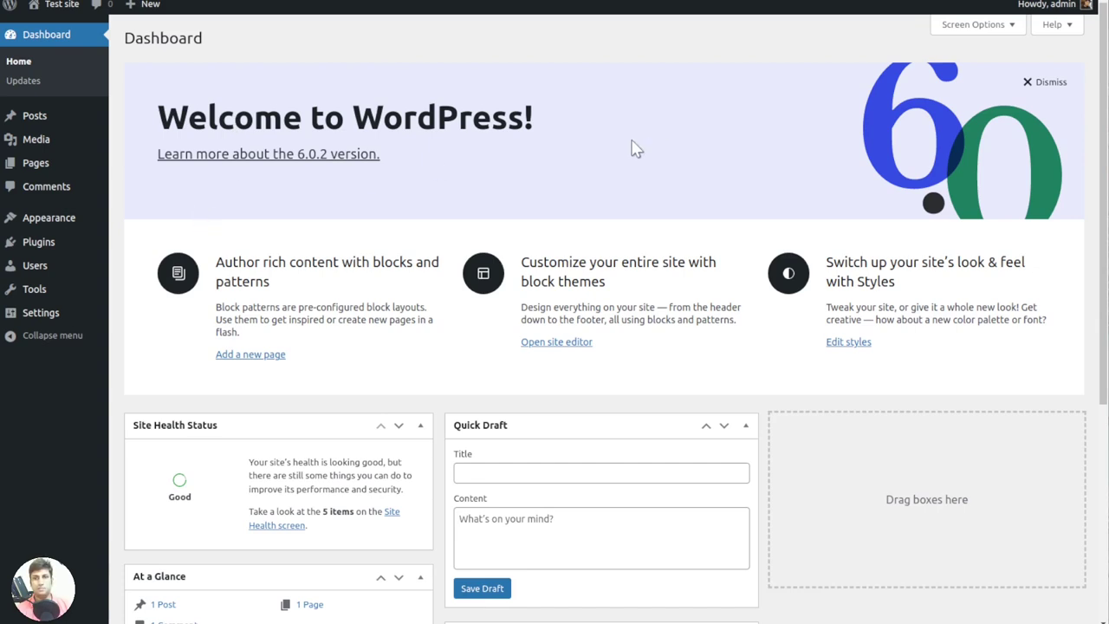
mouse_move(34, 265)
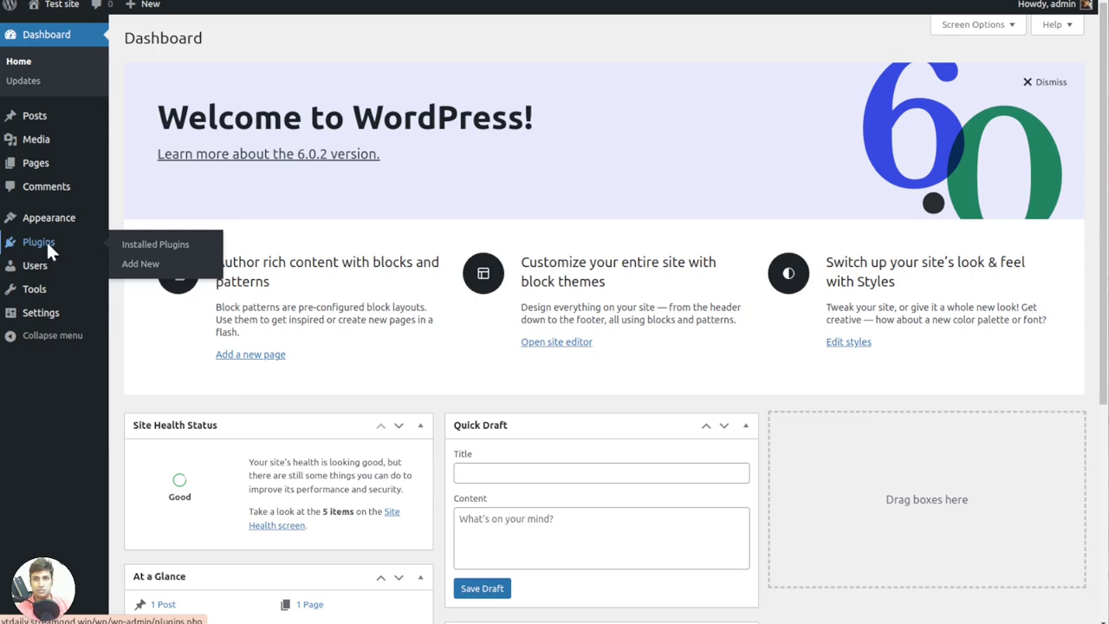
- Upload and install the blog-post-to-video.zip plugin through Plugins > Add New > Upload Plugin
click(46, 242)
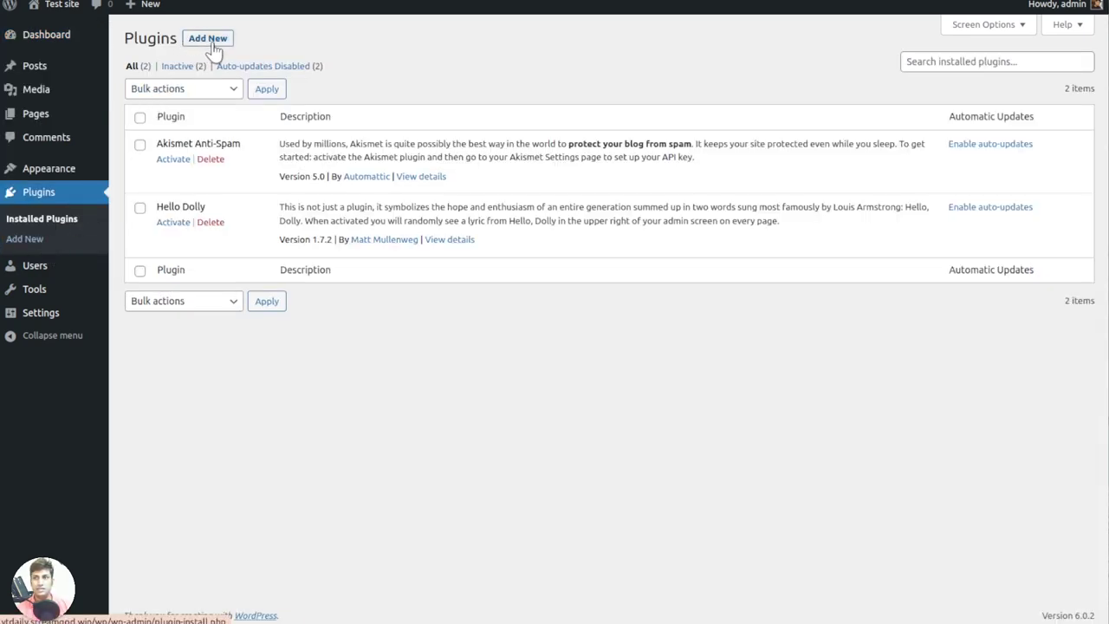
click(213, 48)
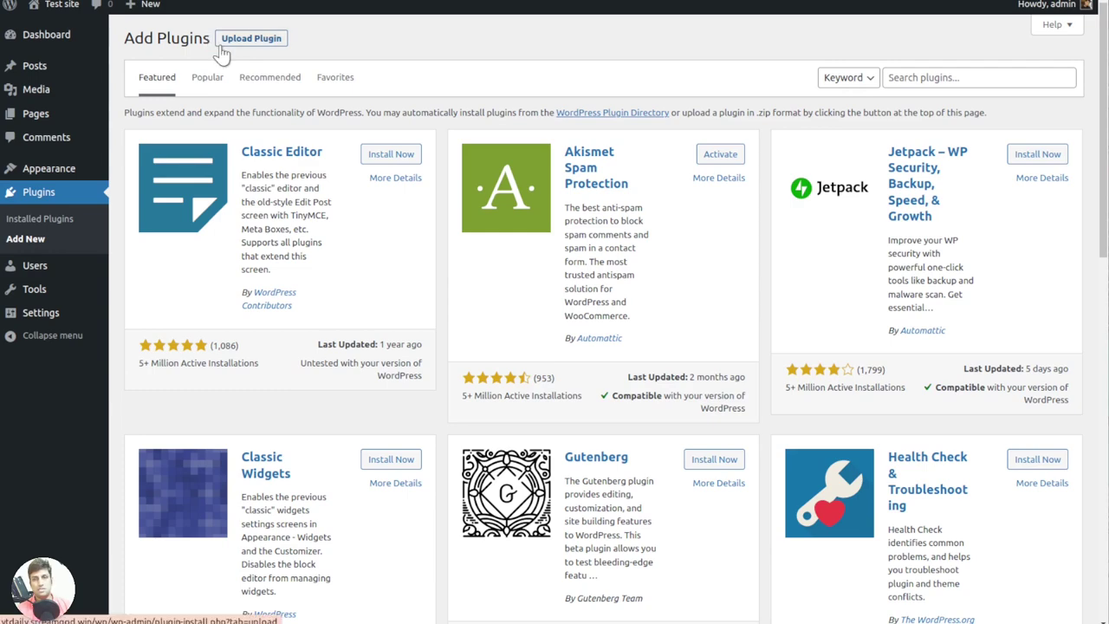
click(251, 42)
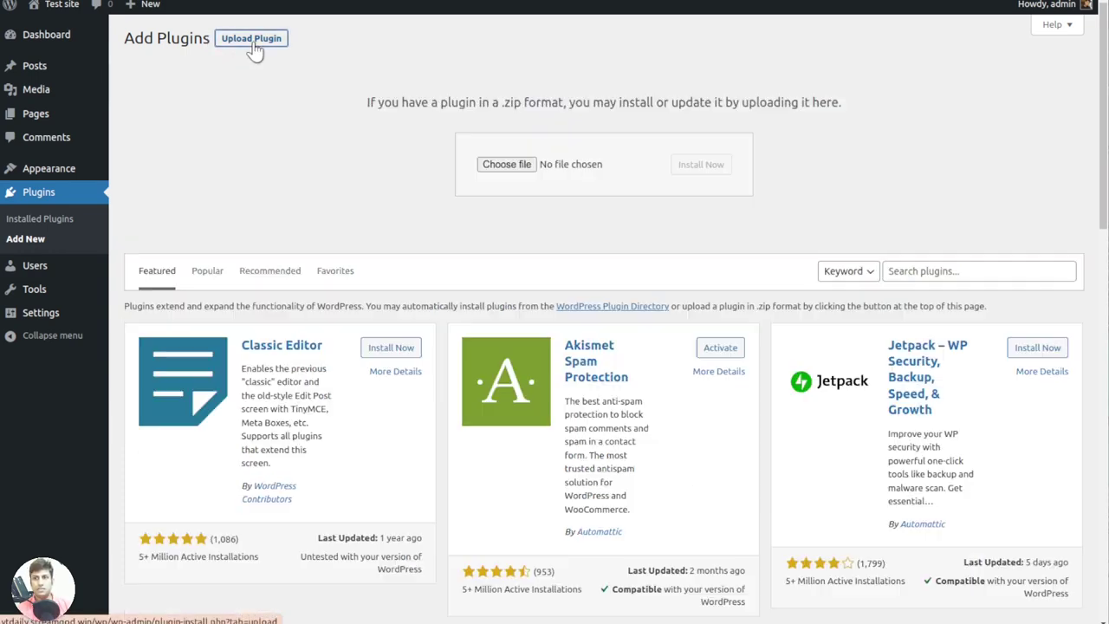
click(506, 170)
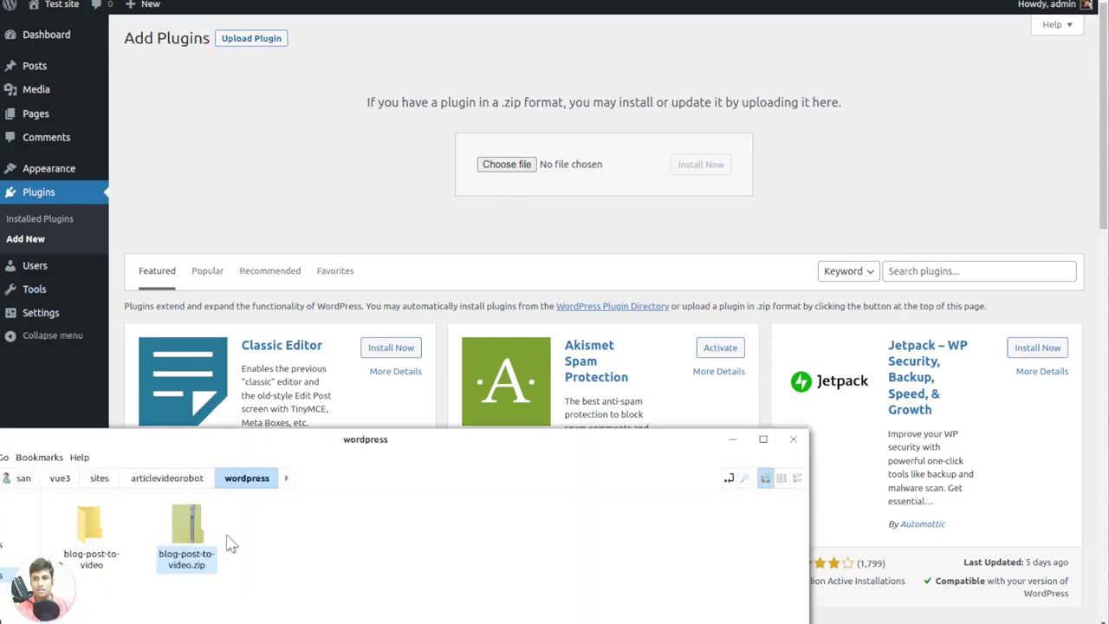
drag(187, 527, 511, 174)
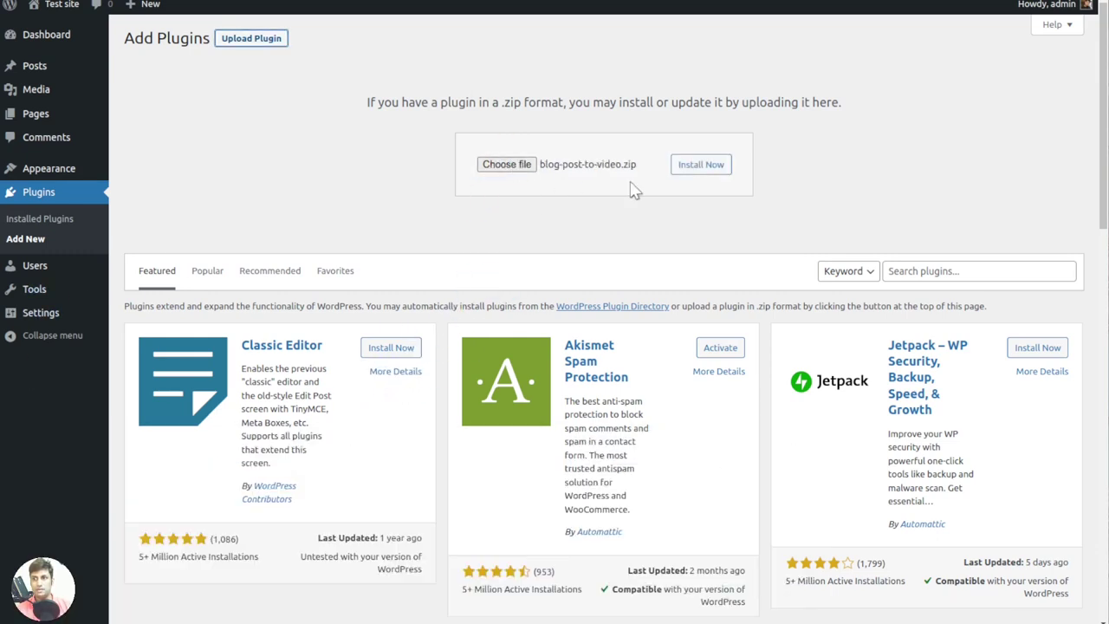
click(709, 171)
drag(125, 38, 555, 40)
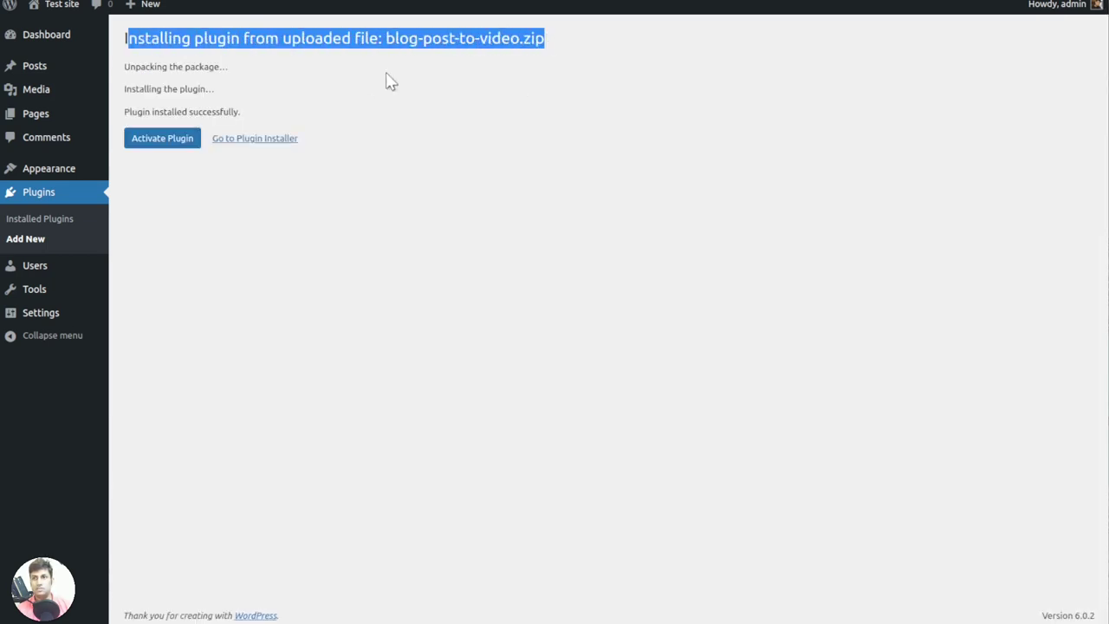
- Activate AVR Blog Post To Video and open its Blog to video Settings page
click(174, 152)
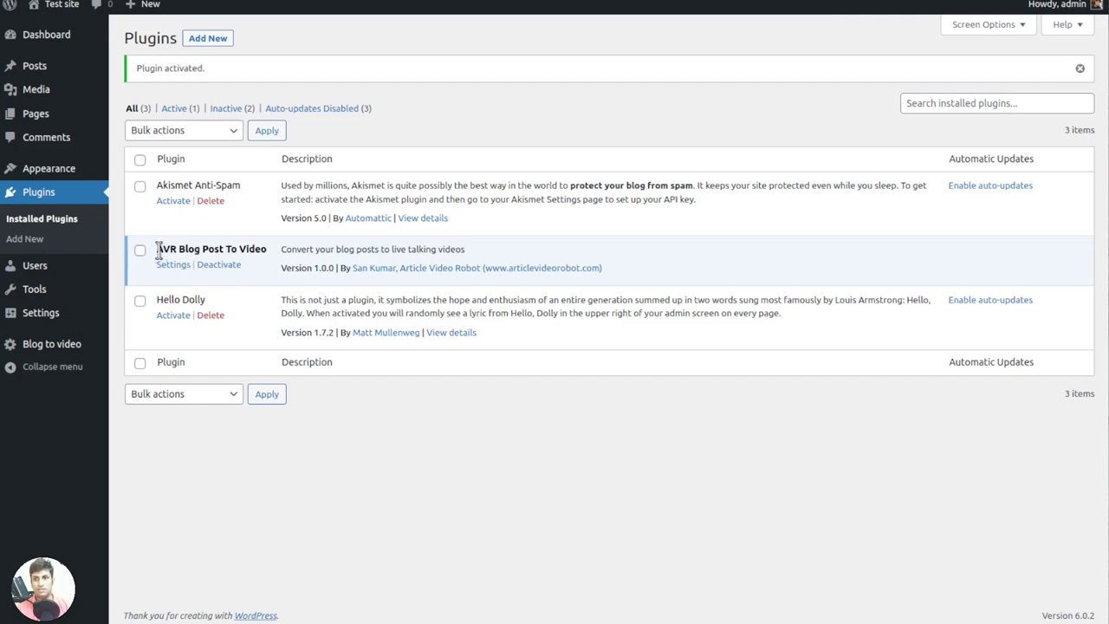
drag(157, 250, 237, 249)
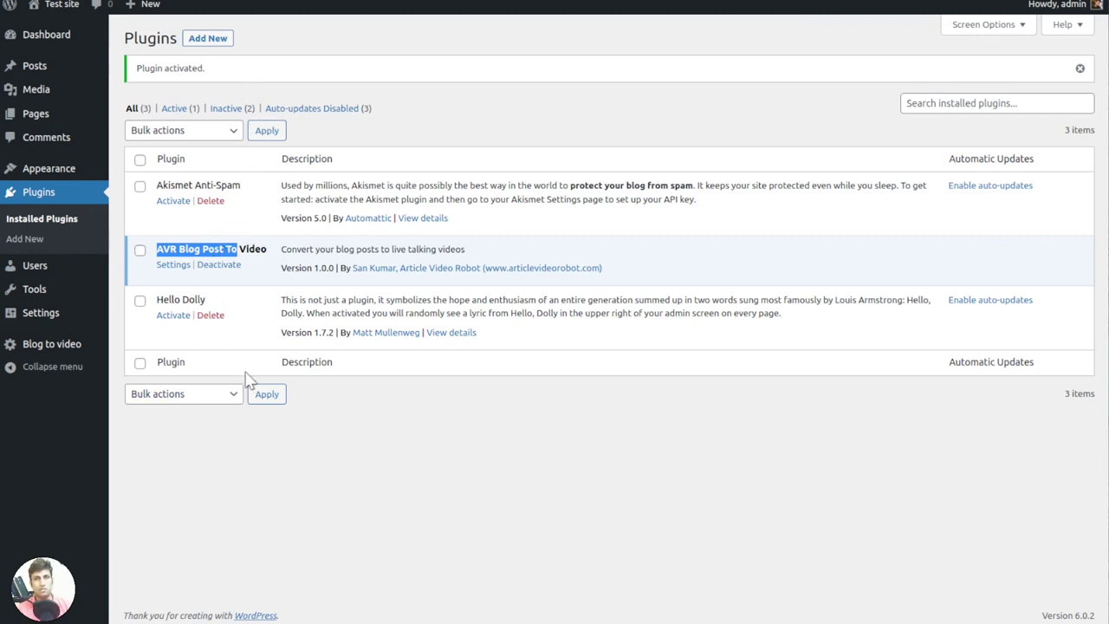
click(178, 268)
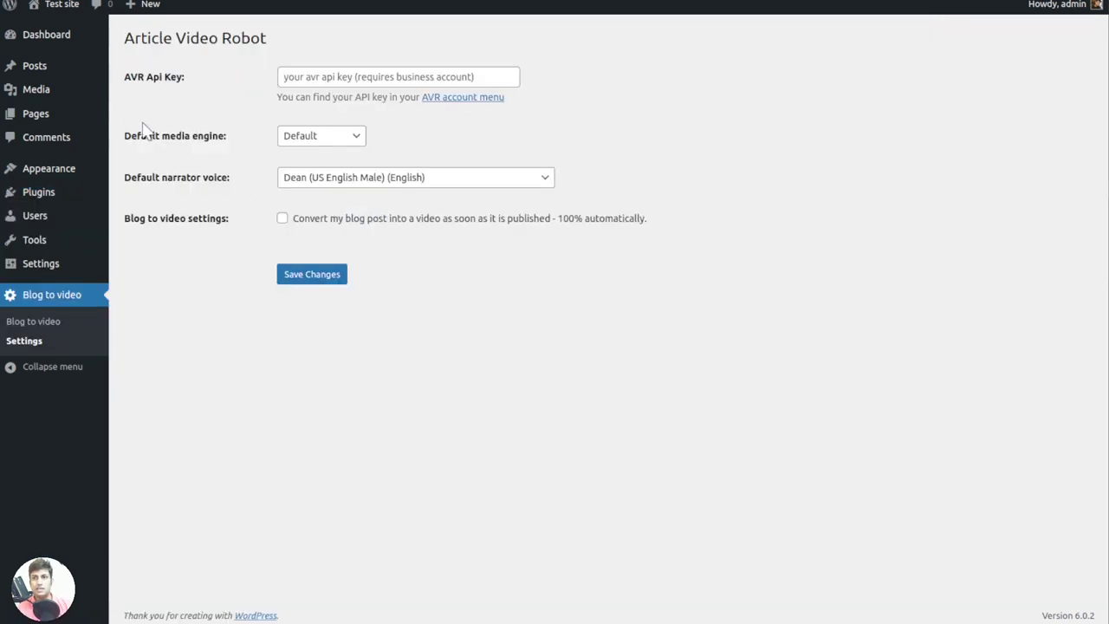
drag(130, 78, 183, 77)
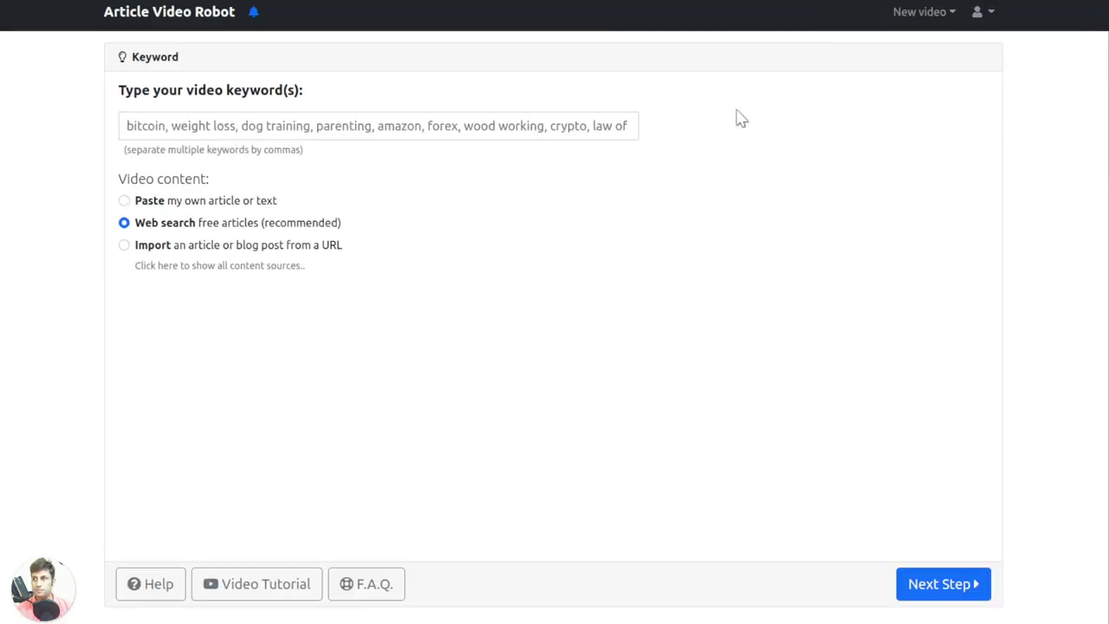
- Reveal the 'Your API Key for Zapier / Wordpress' key in Article Video Robot and copy it
click(978, 15)
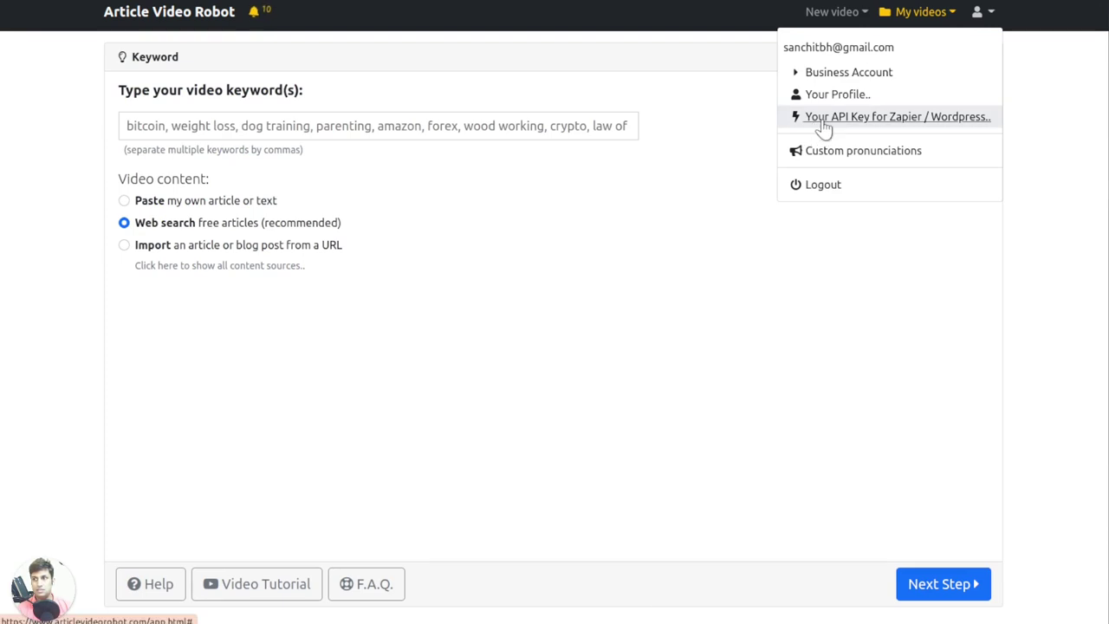
click(944, 126)
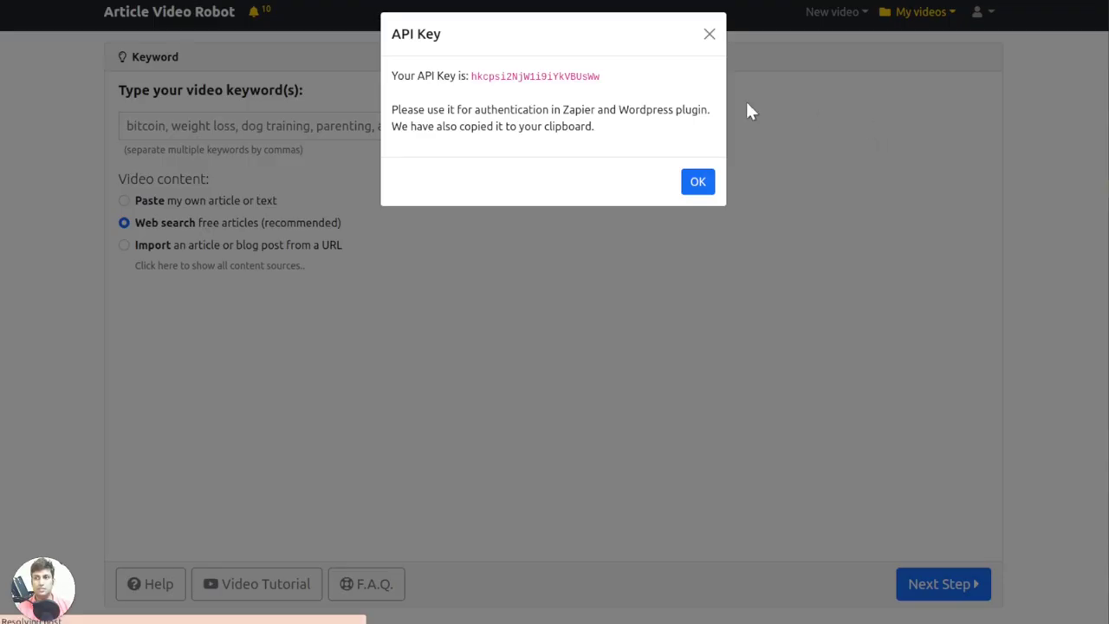
double_click(522, 76)
right_click(505, 76)
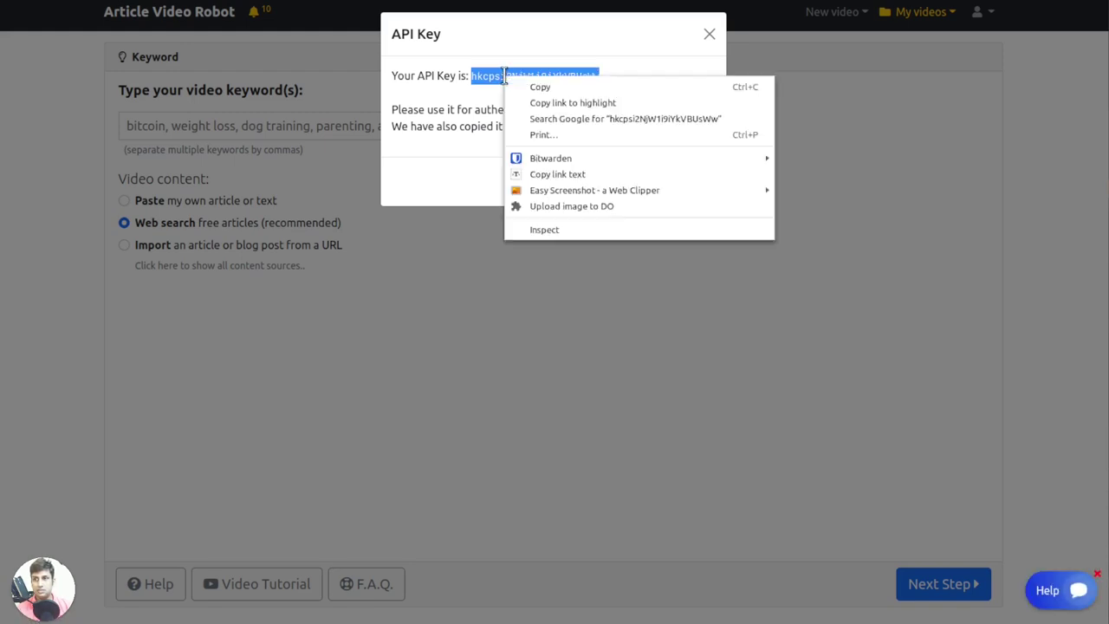
click(539, 87)
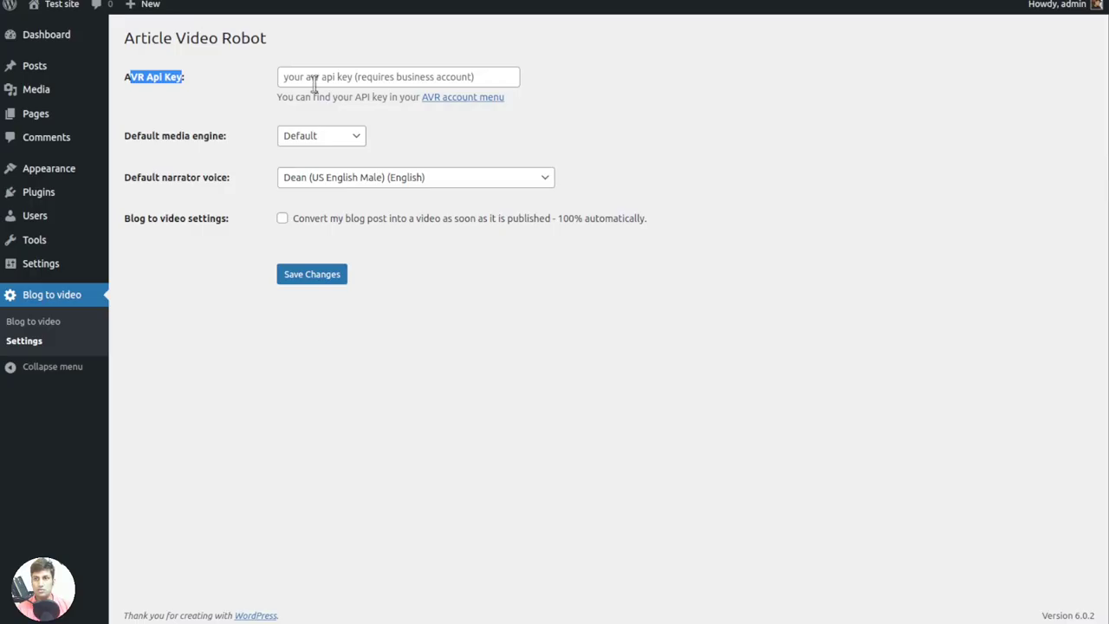
- Paste the copied key into AVR Api Key and keep the media engine on Default
right_click(314, 84)
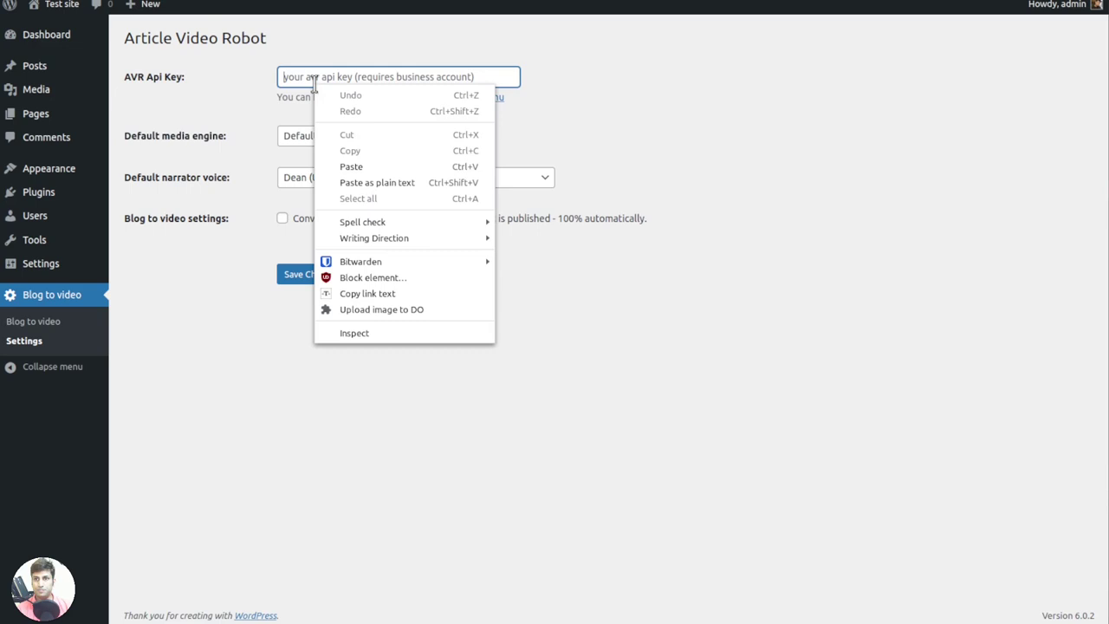
click(349, 166)
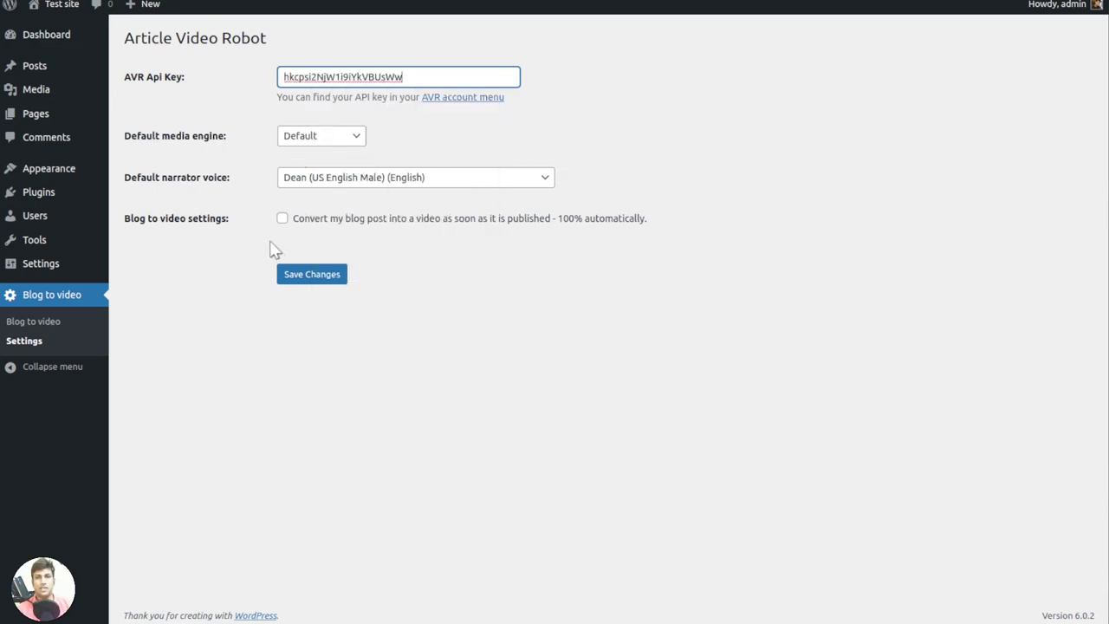
click(221, 137)
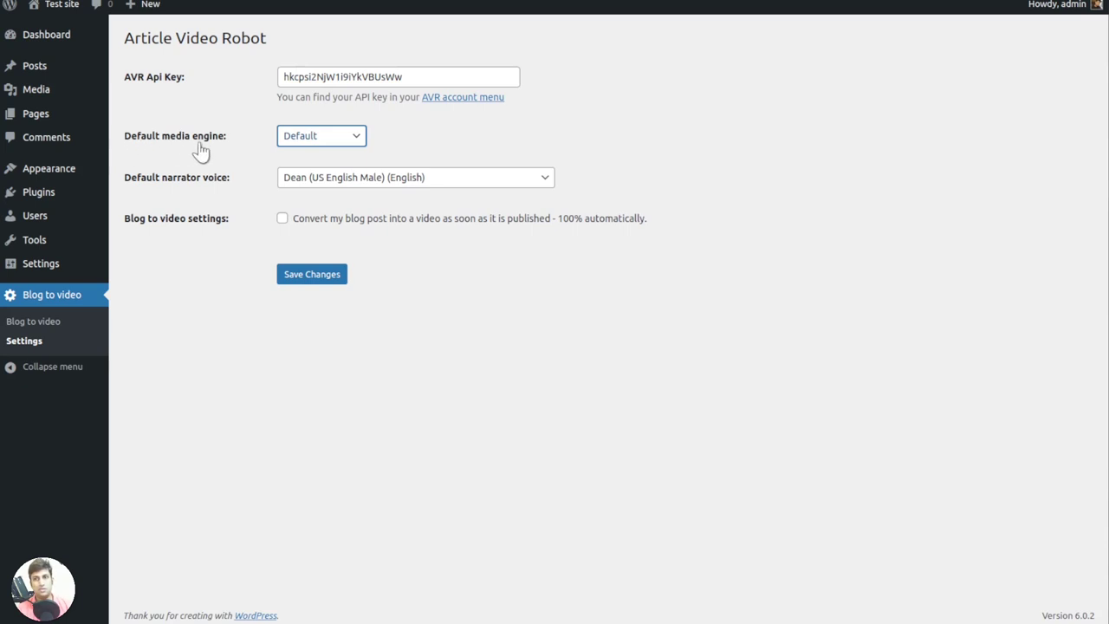
click(321, 137)
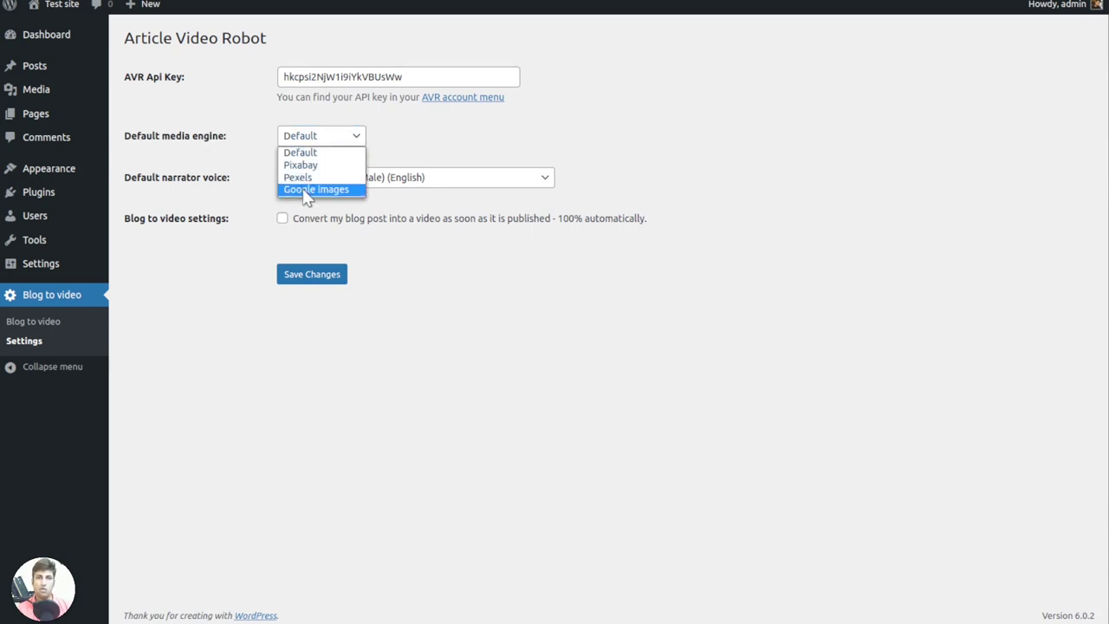
click(326, 139)
click(398, 147)
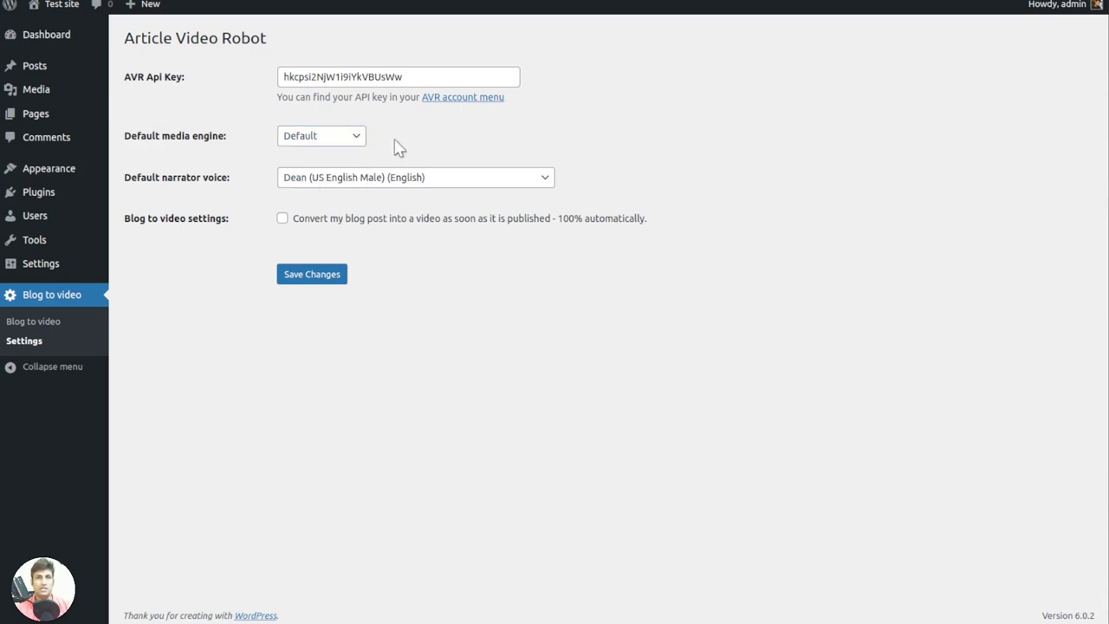
click(346, 136)
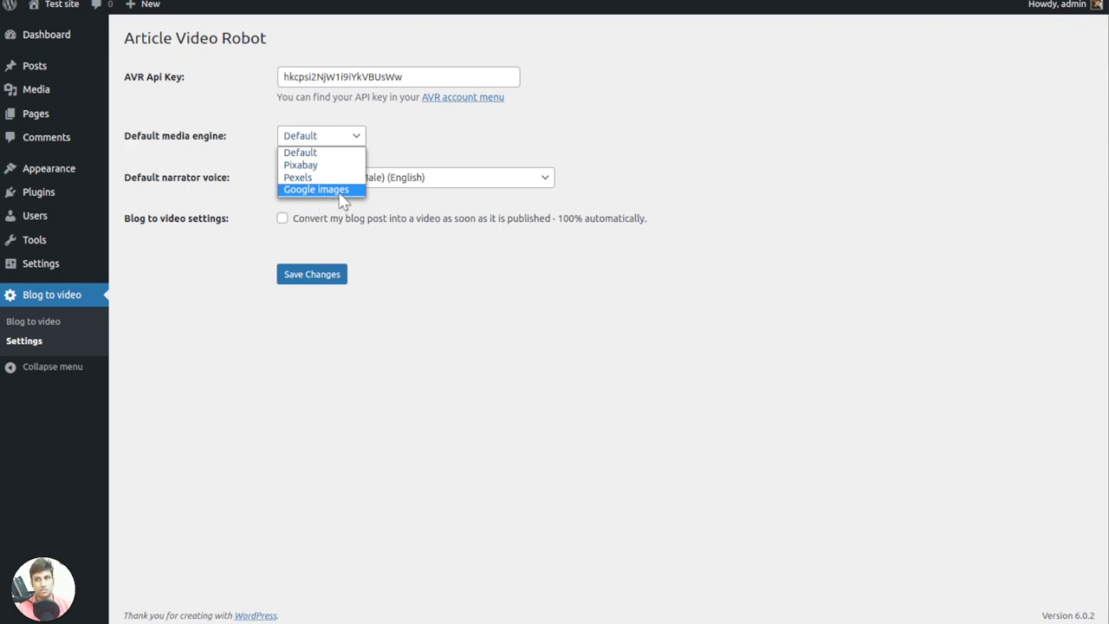
click(315, 152)
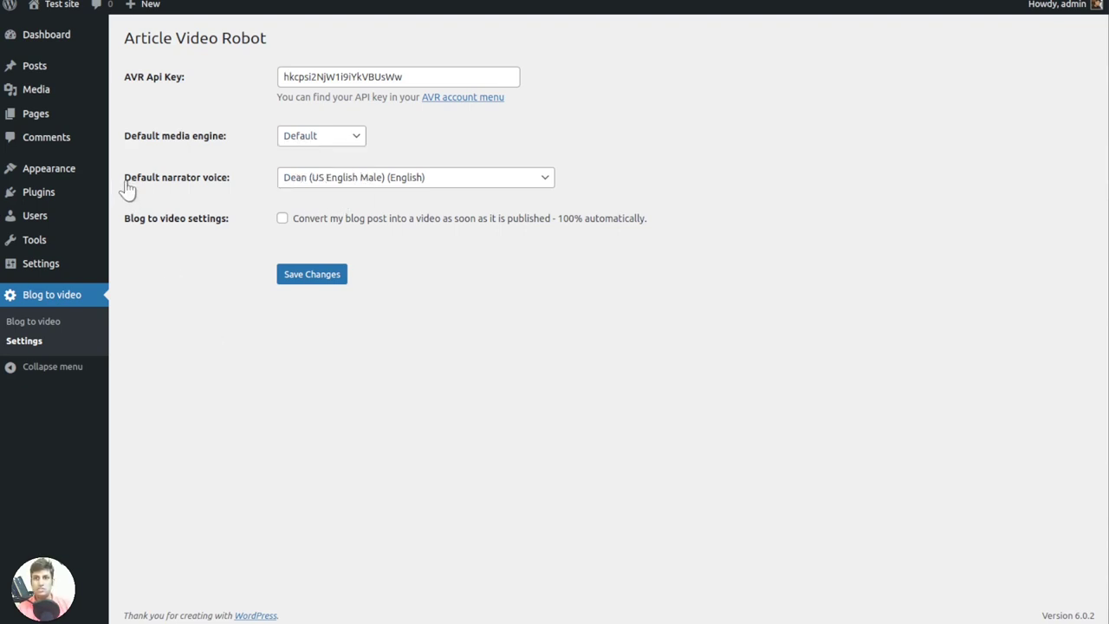
- Review the default narrator voice options, leaving Dean selected for now
drag(127, 187, 238, 188)
click(440, 274)
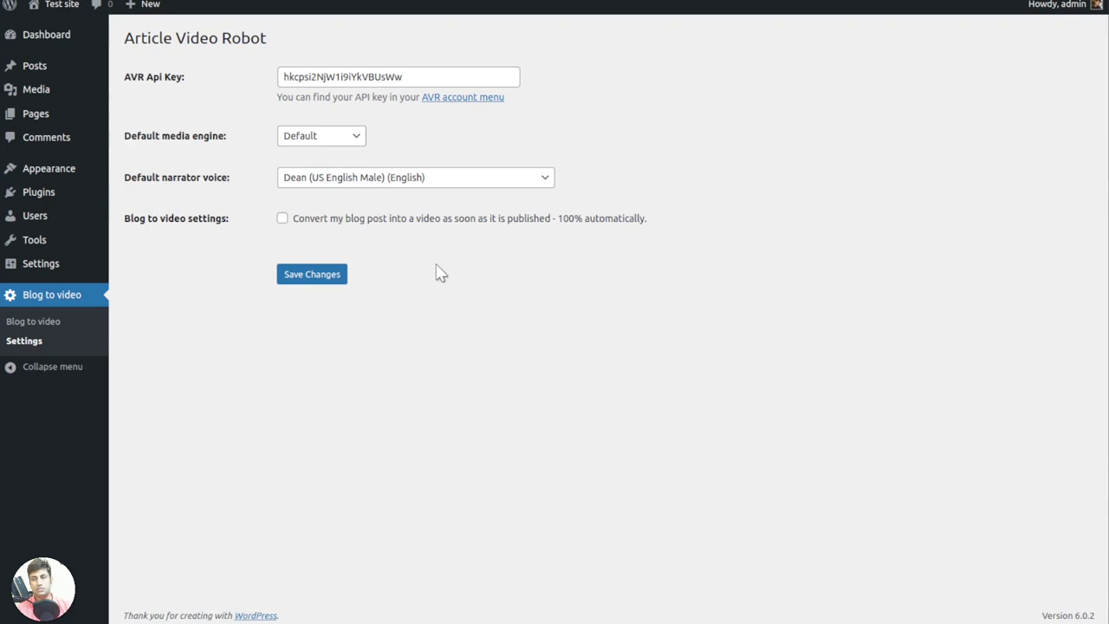
click(374, 179)
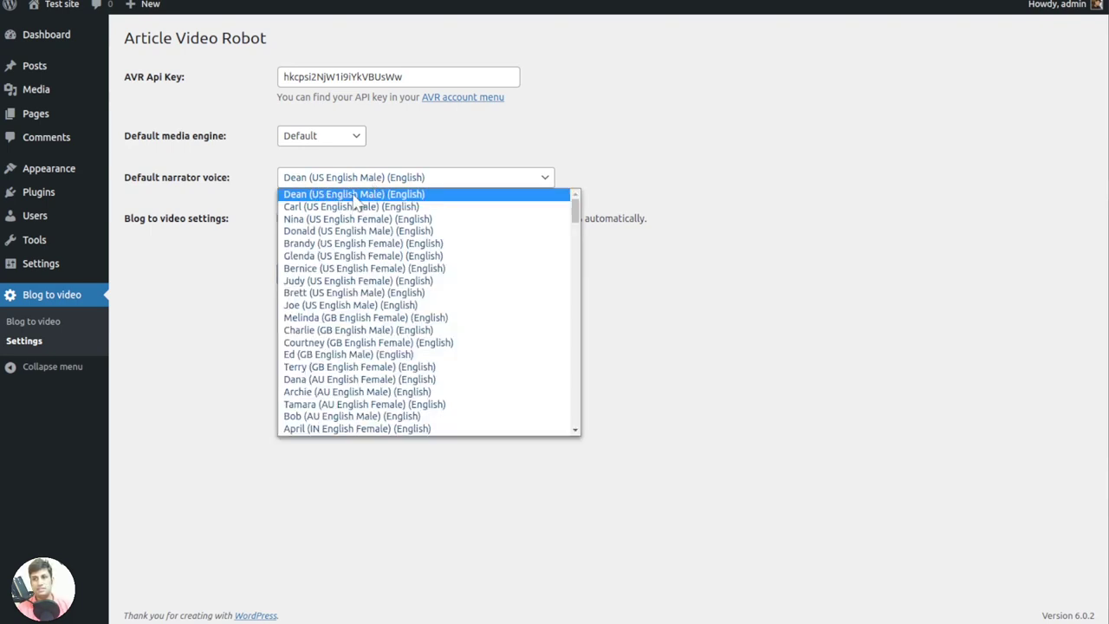
click(355, 195)
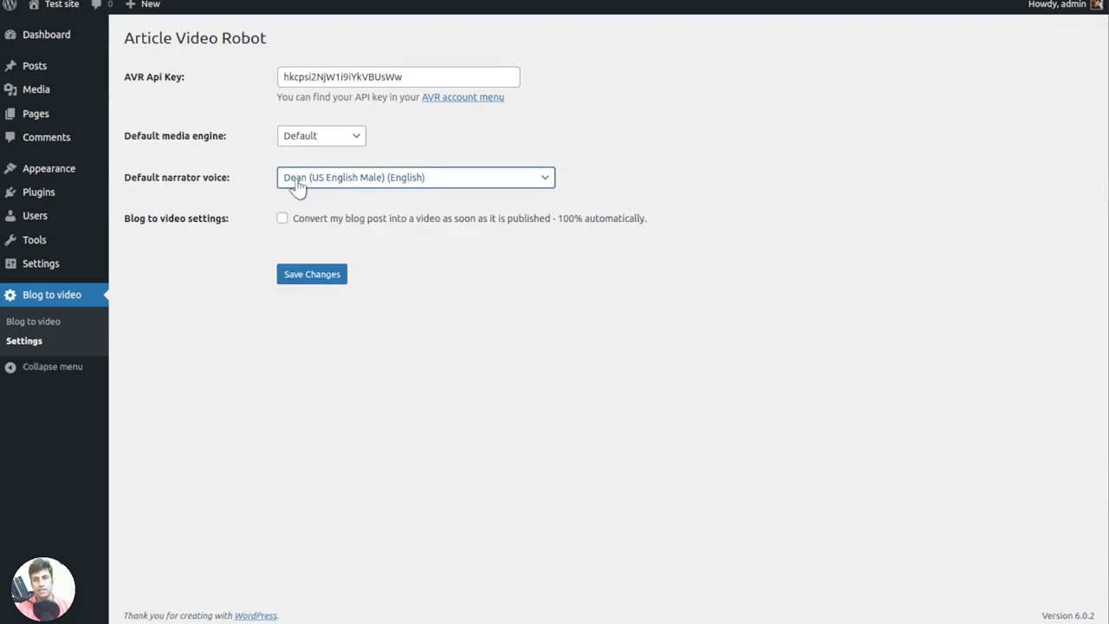
click(346, 191)
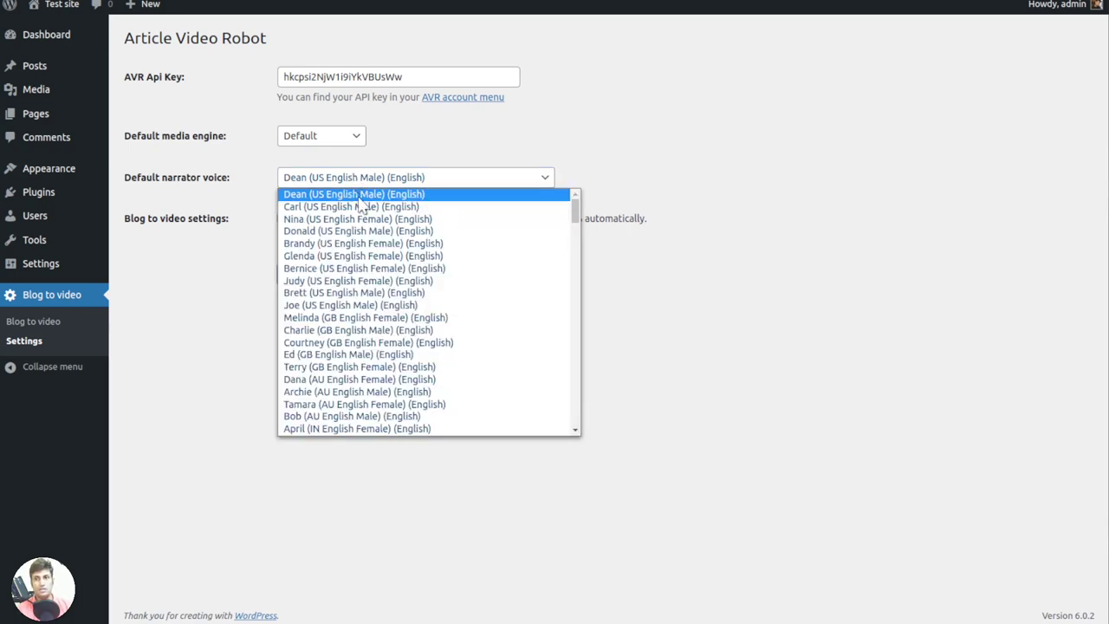
click(362, 192)
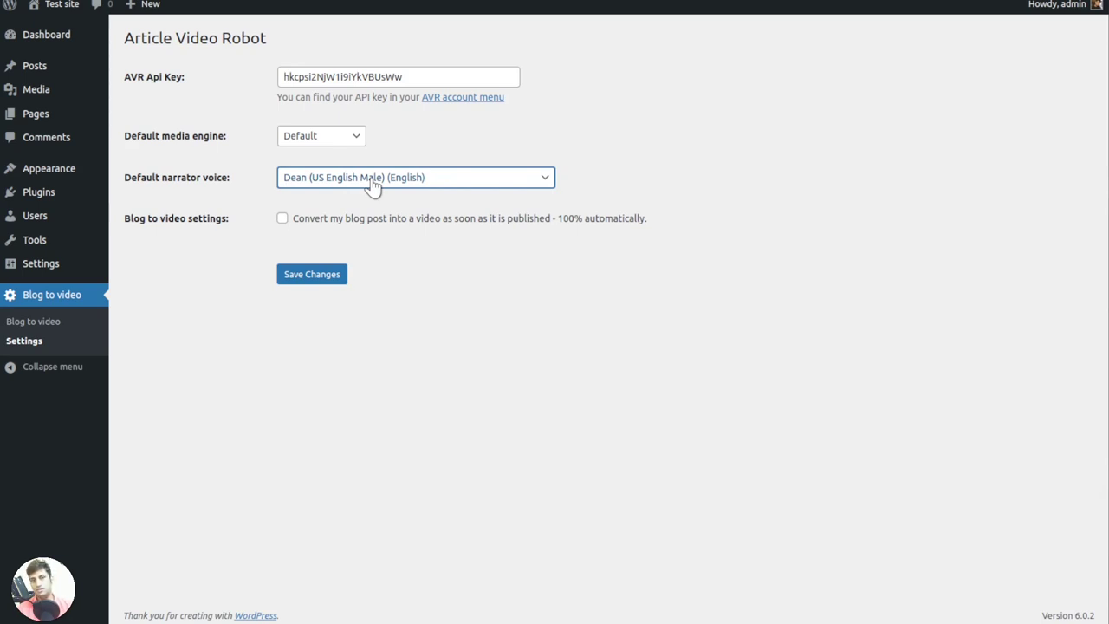
- Scroll to the Italian voices and choose Rebecca (IT Italiasn Female) as narrator
click(374, 182)
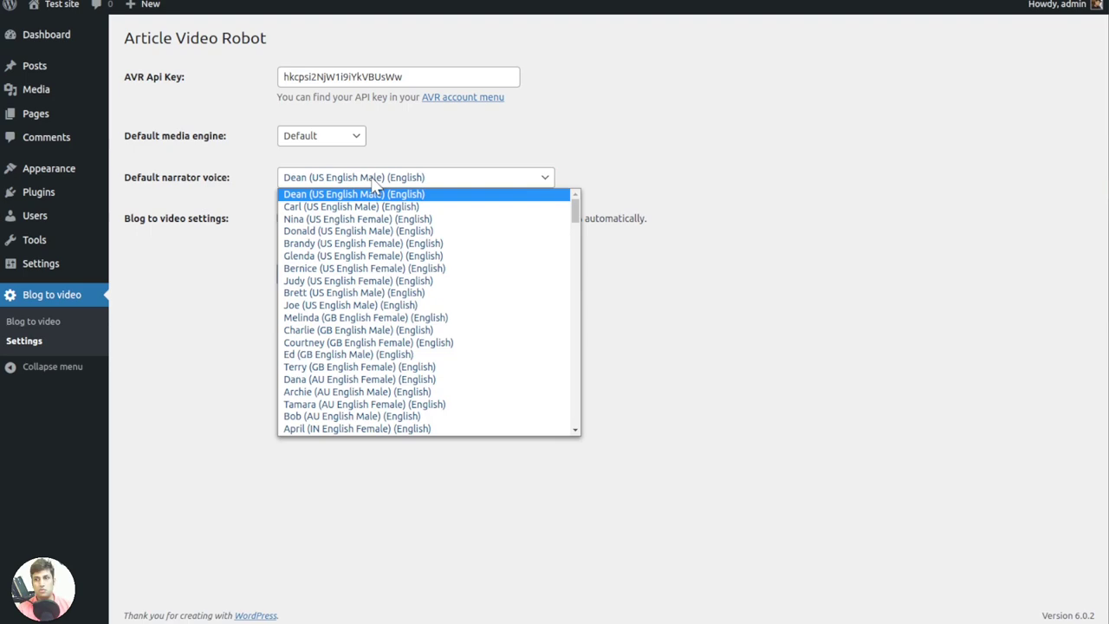
click(374, 182)
scroll(528, 251, down, 3)
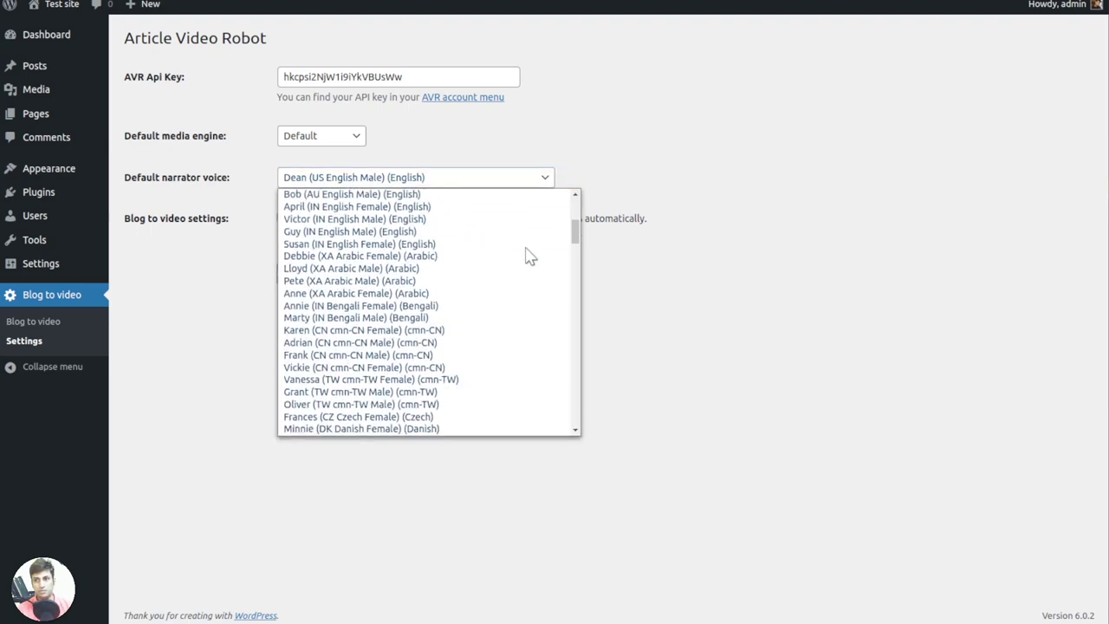
scroll(520, 273, down, 5)
scroll(520, 276, down, 2)
scroll(518, 272, down, 2)
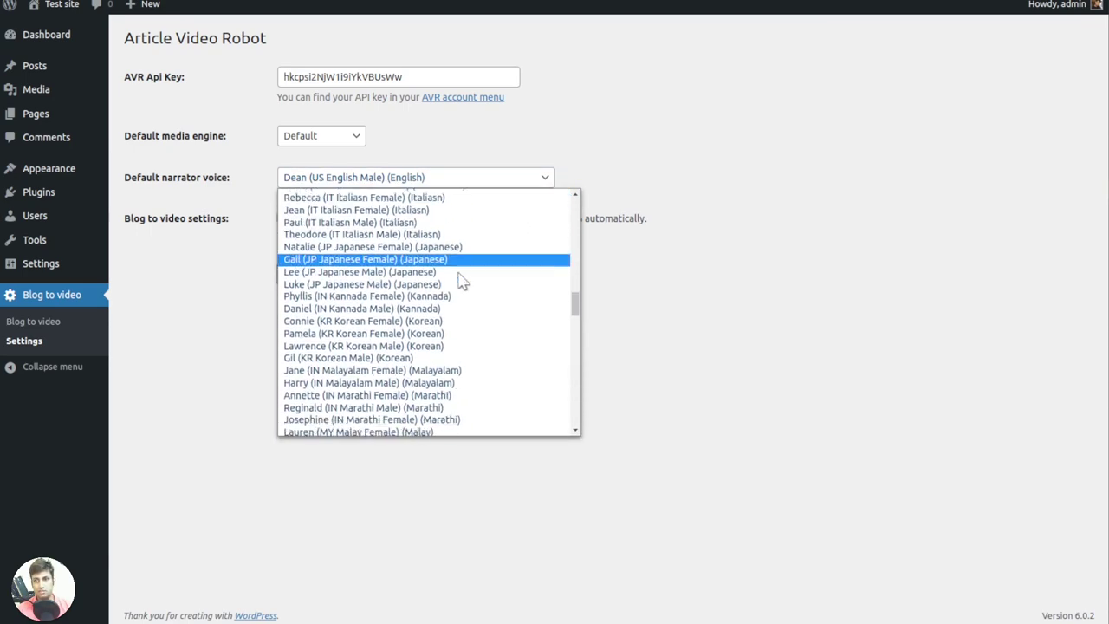
scroll(459, 280, down, 2)
scroll(459, 282, up, 5)
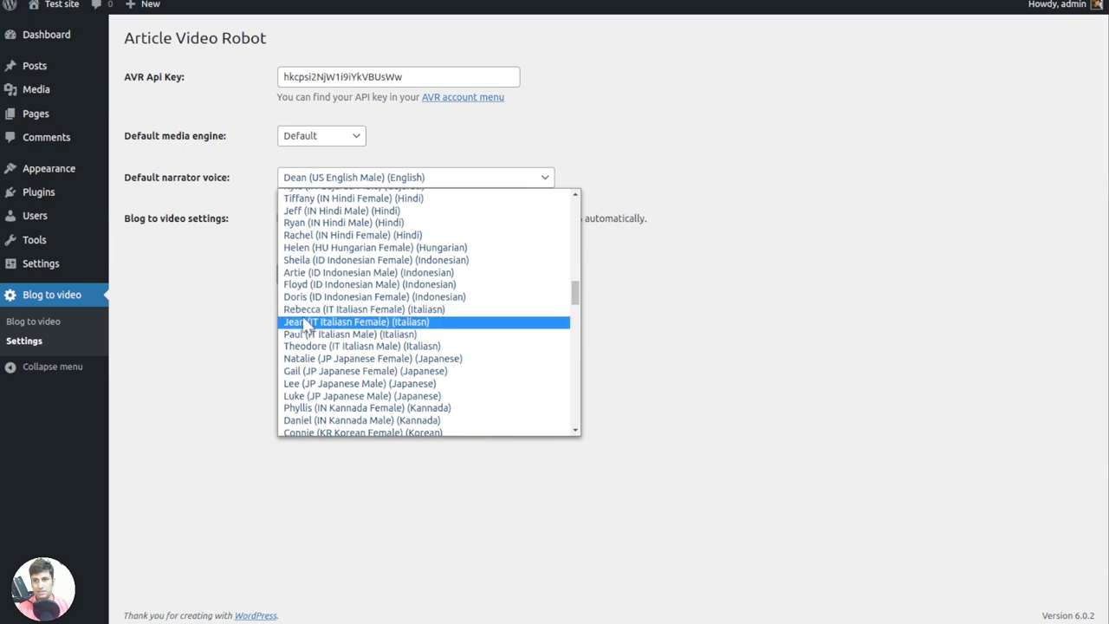
click(322, 311)
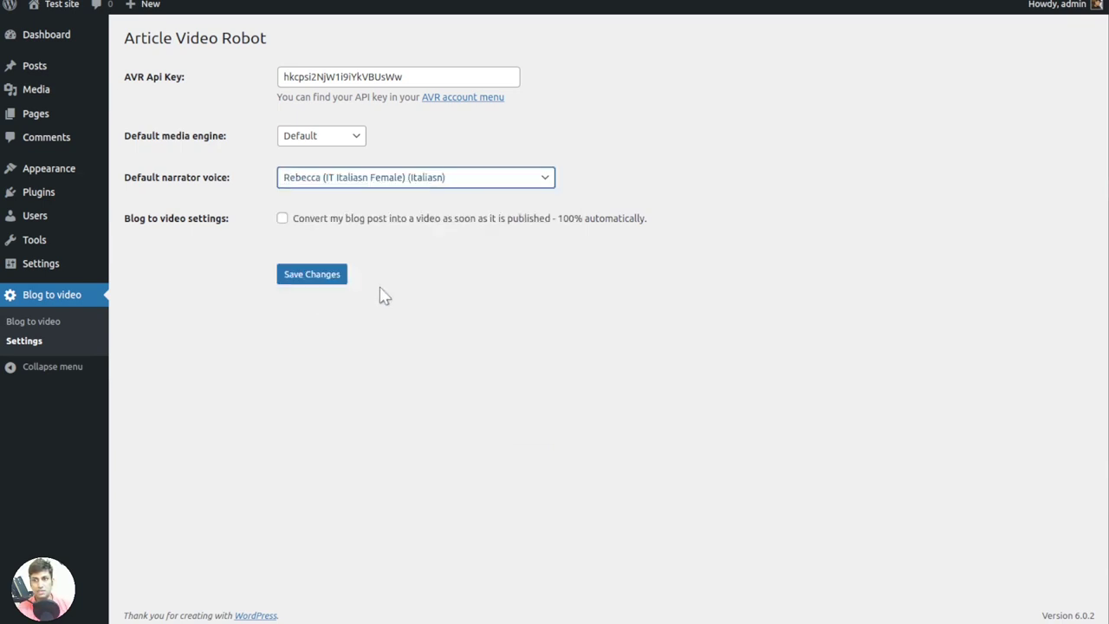
mouse_move(127, 208)
mouse_down()
mouse_move(218, 218)
mouse_move(128, 232)
mouse_up()
- Open the My videos list in Article Video Robot's top bar
click(128, 233)
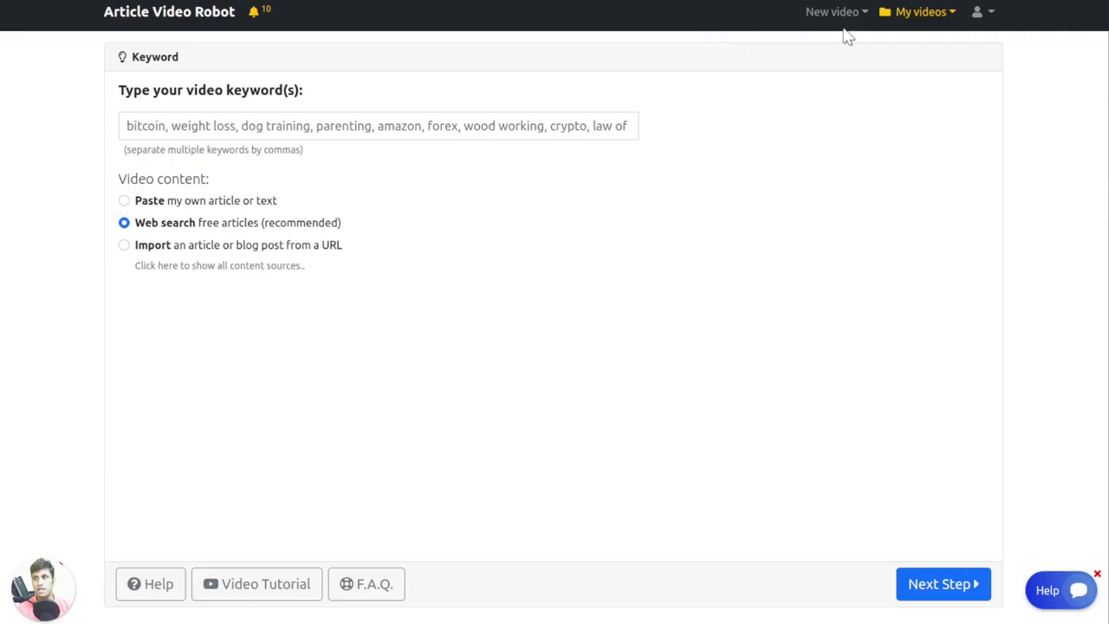
click(922, 14)
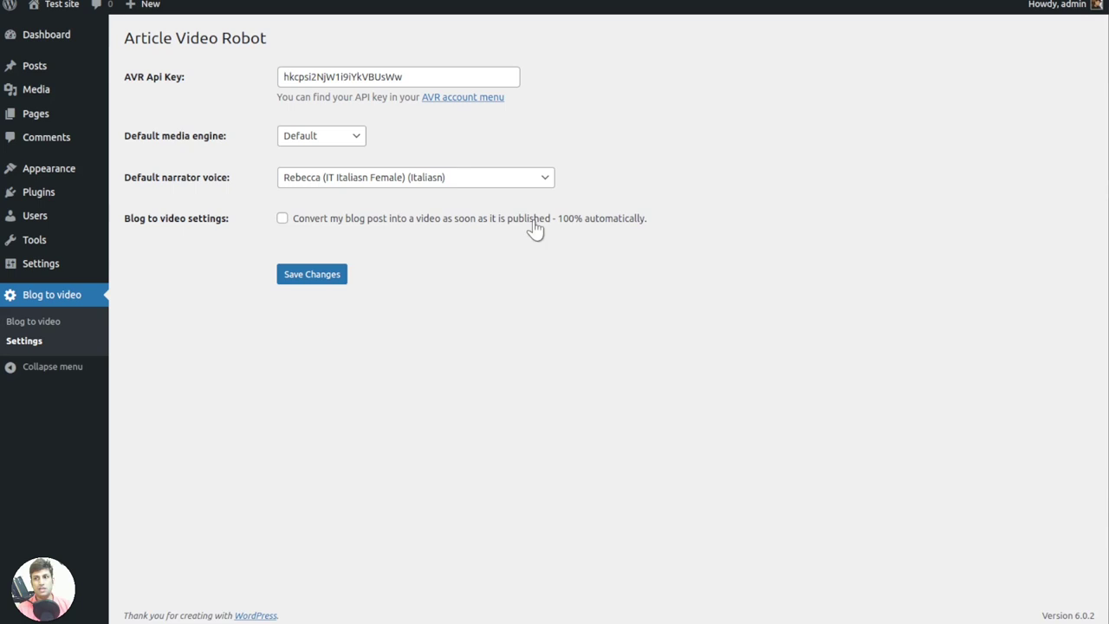
- Enable 'Convert my blog post into a video' and confirm the prompt with OK
drag(674, 222, 562, 230)
click(282, 220)
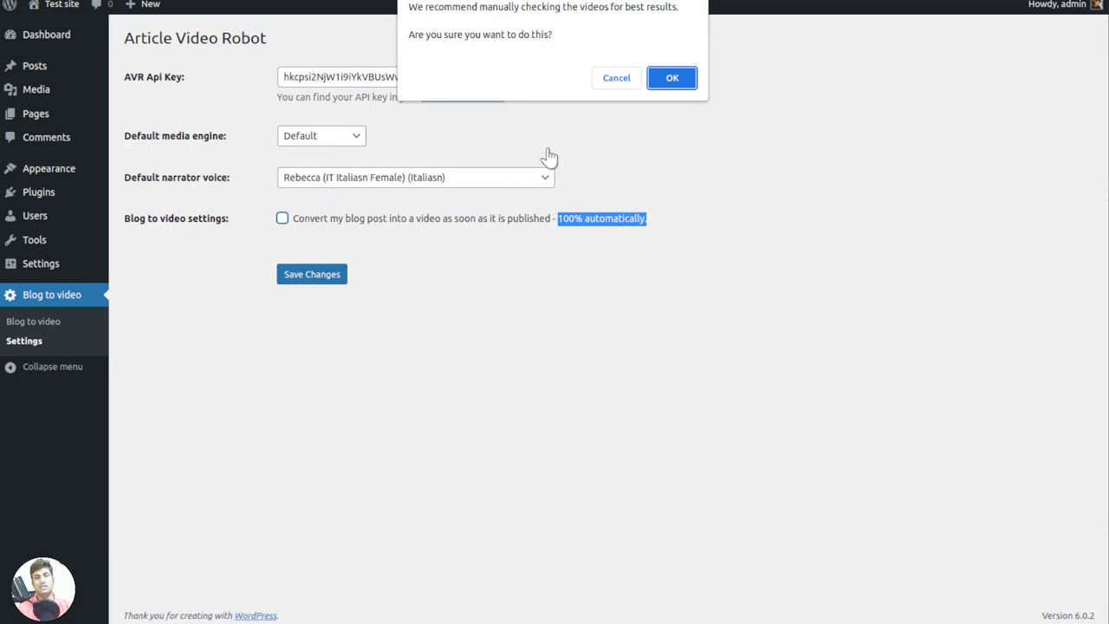
click(671, 78)
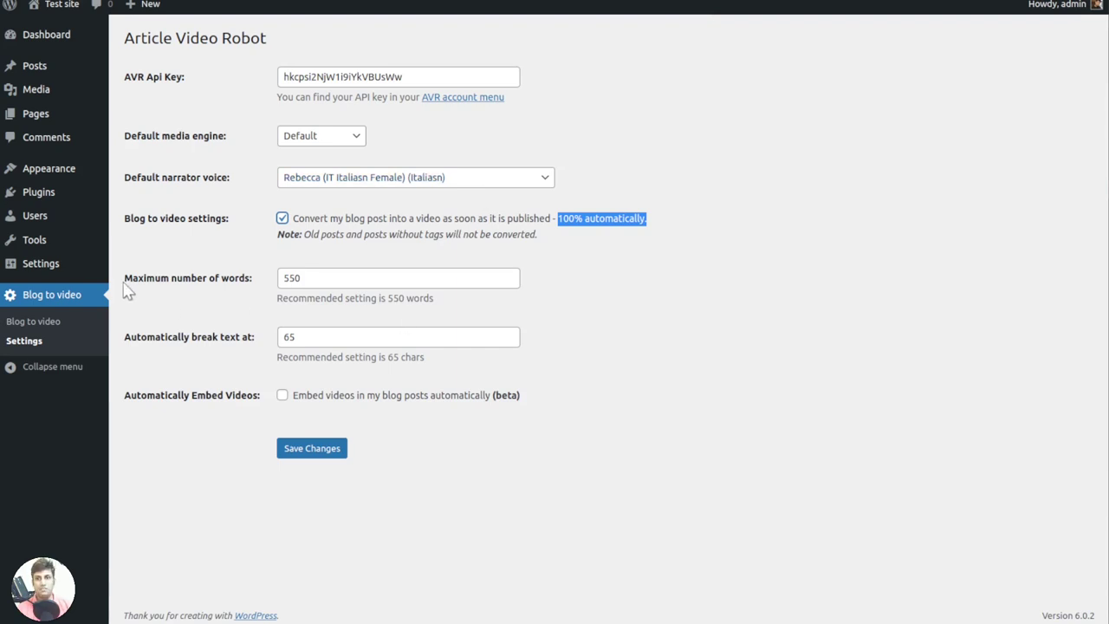
drag(129, 289, 154, 295)
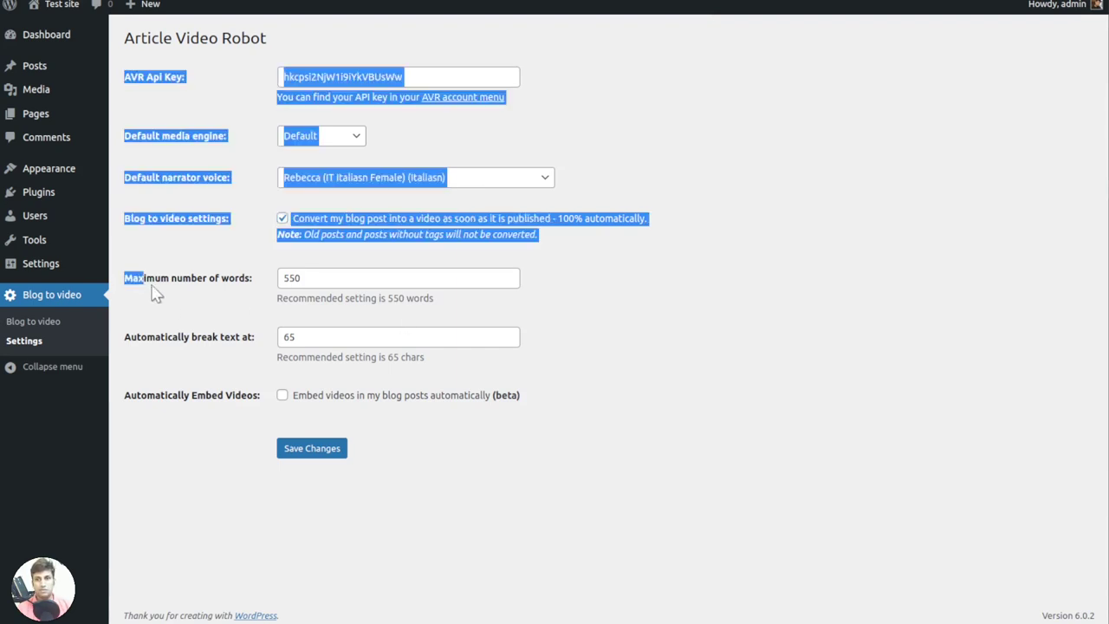
click(661, 464)
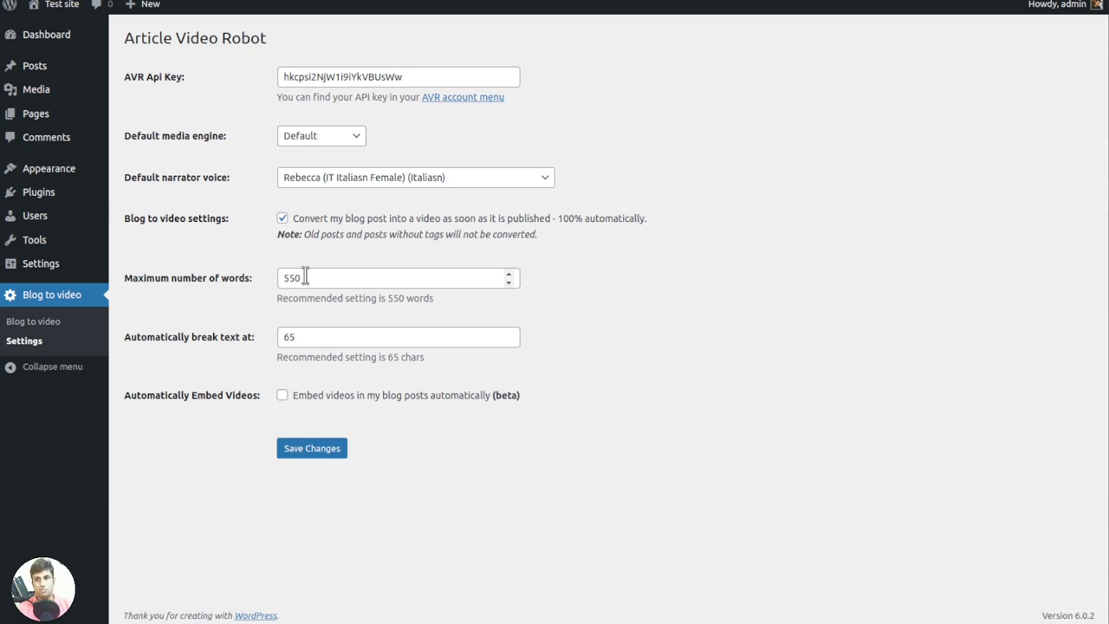
click(305, 277)
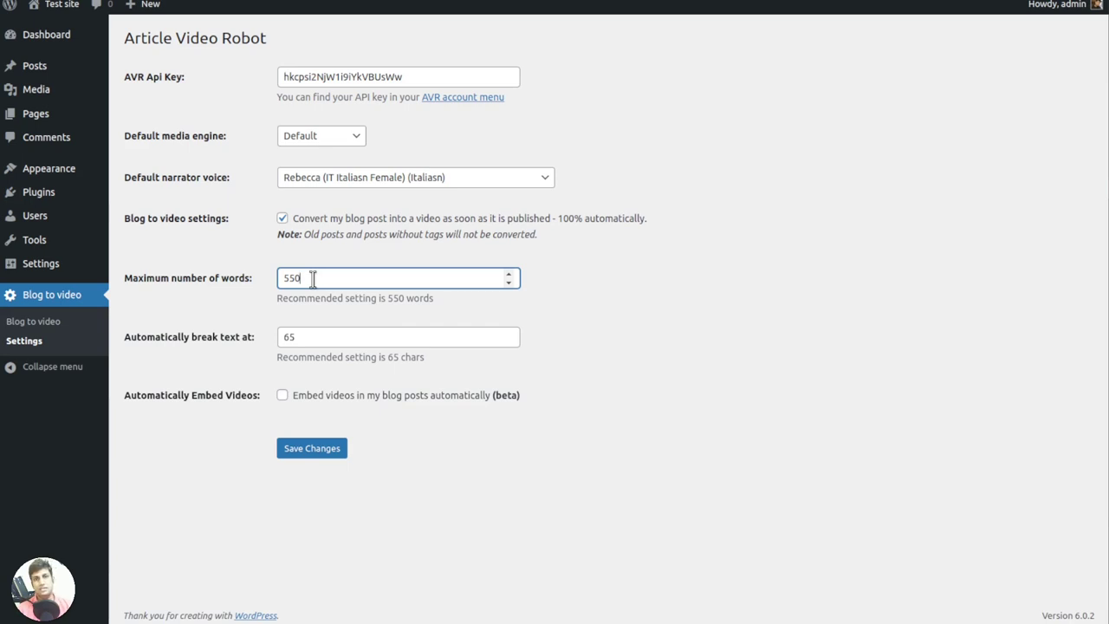
double_click(297, 278)
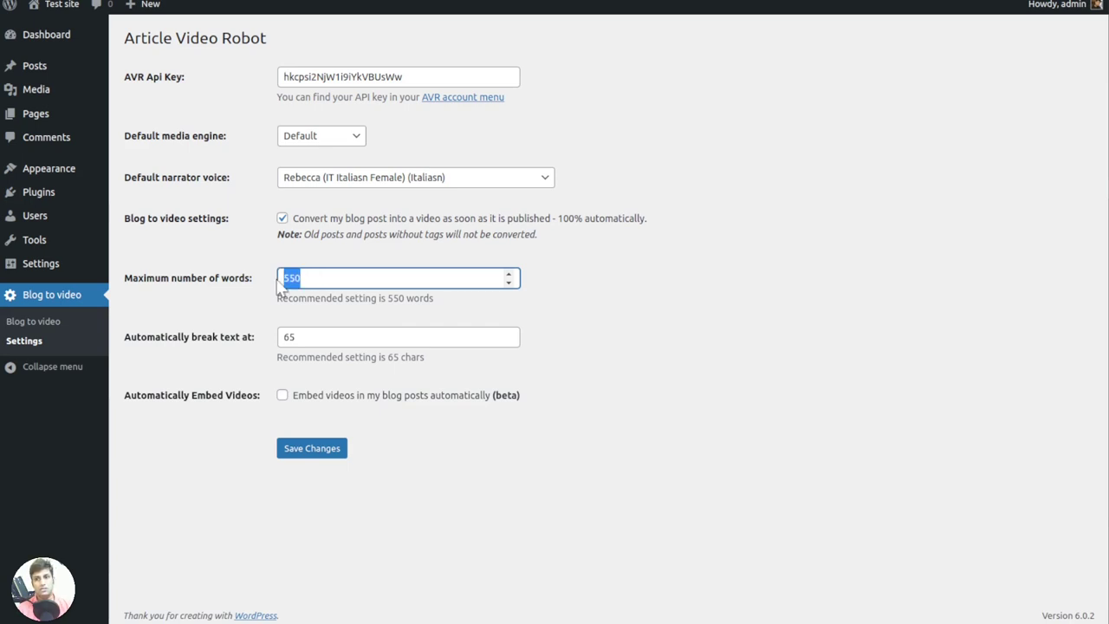
click(413, 277)
double_click(305, 278)
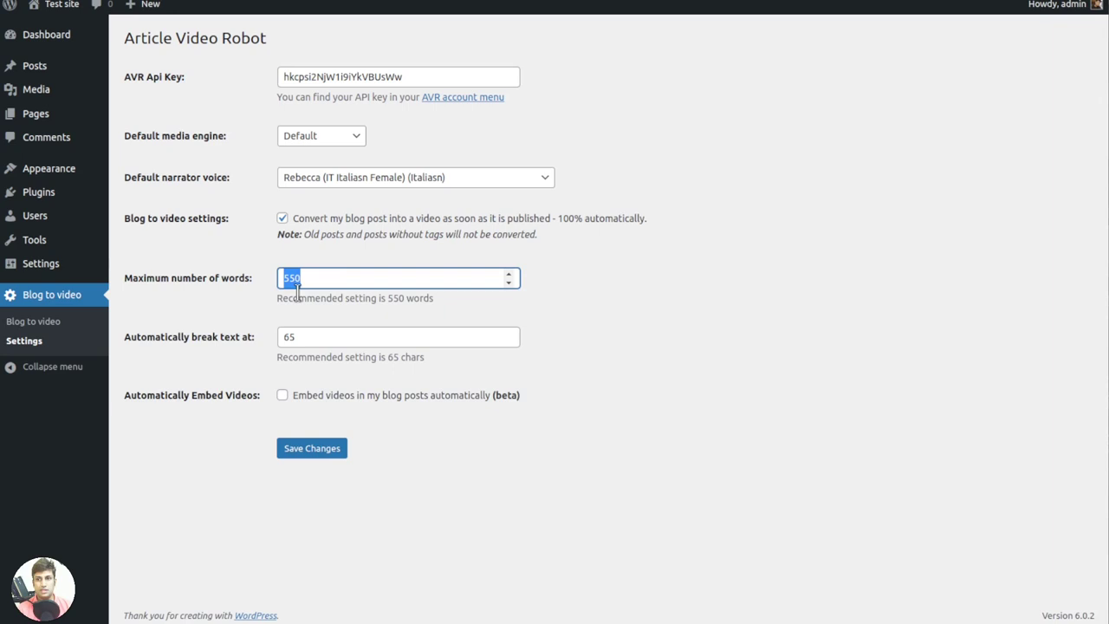
click(337, 278)
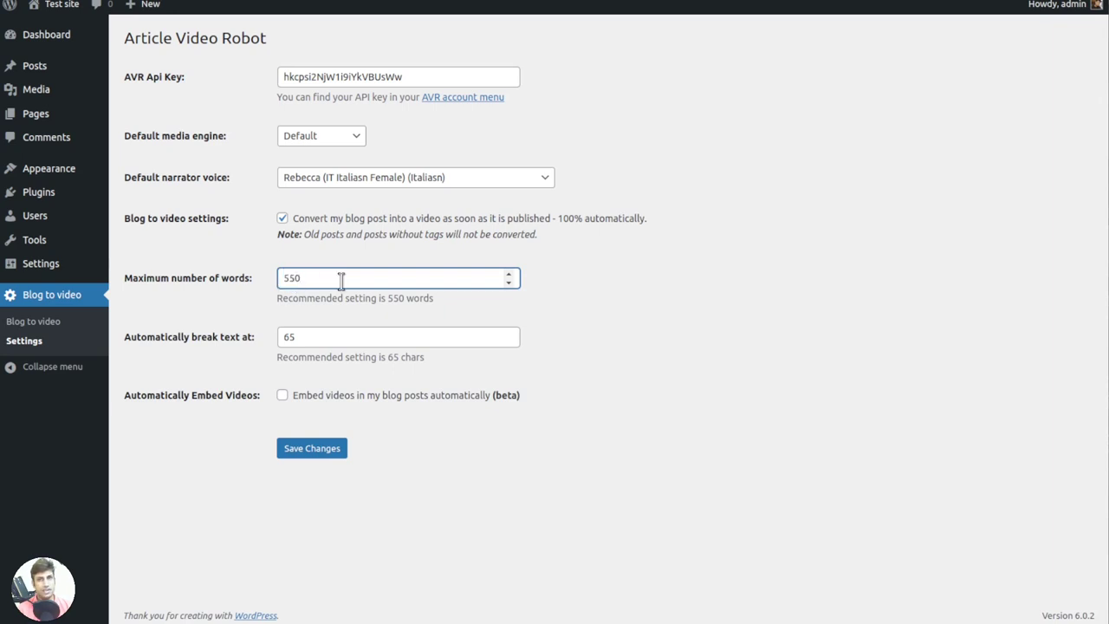
double_click(301, 278)
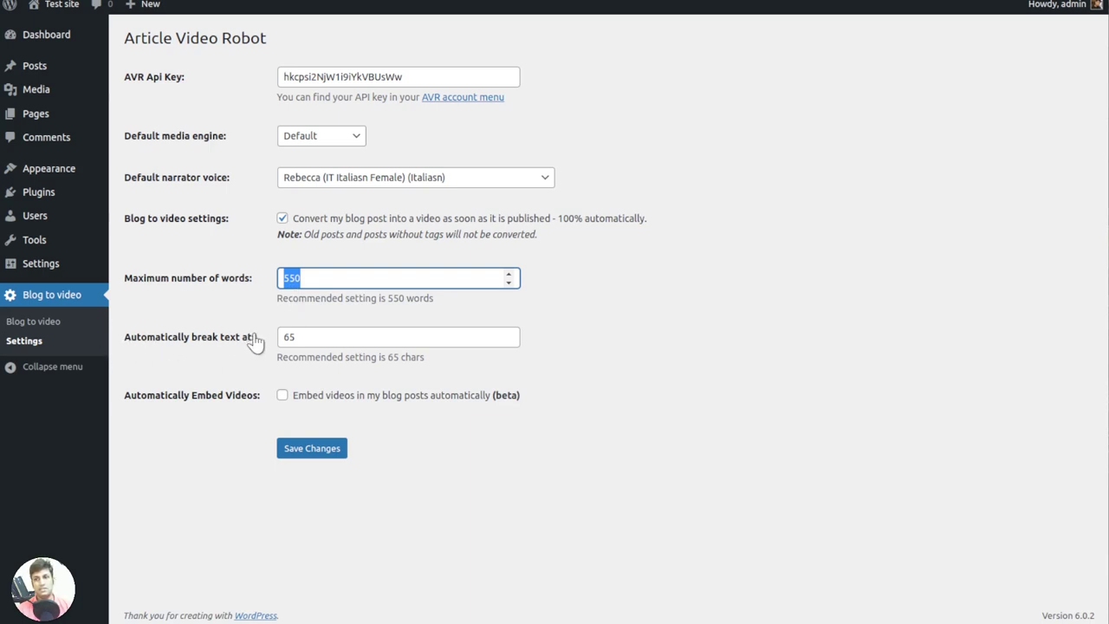
click(326, 337)
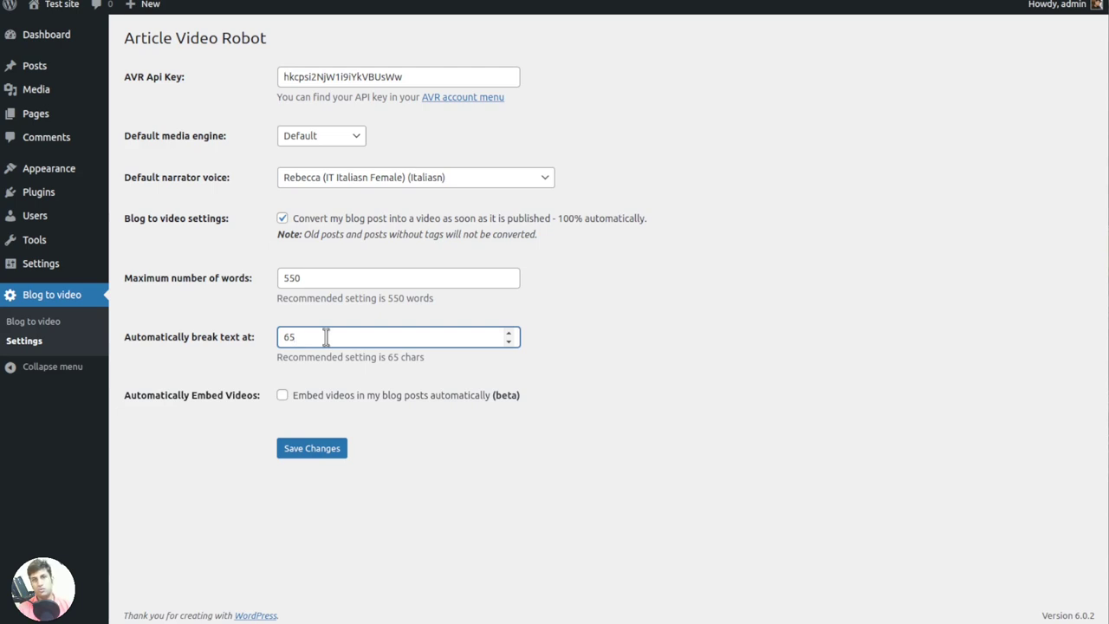
mouse_move(131, 408)
mouse_down()
mouse_move(191, 421)
mouse_move(130, 394)
mouse_move(253, 391)
mouse_up()
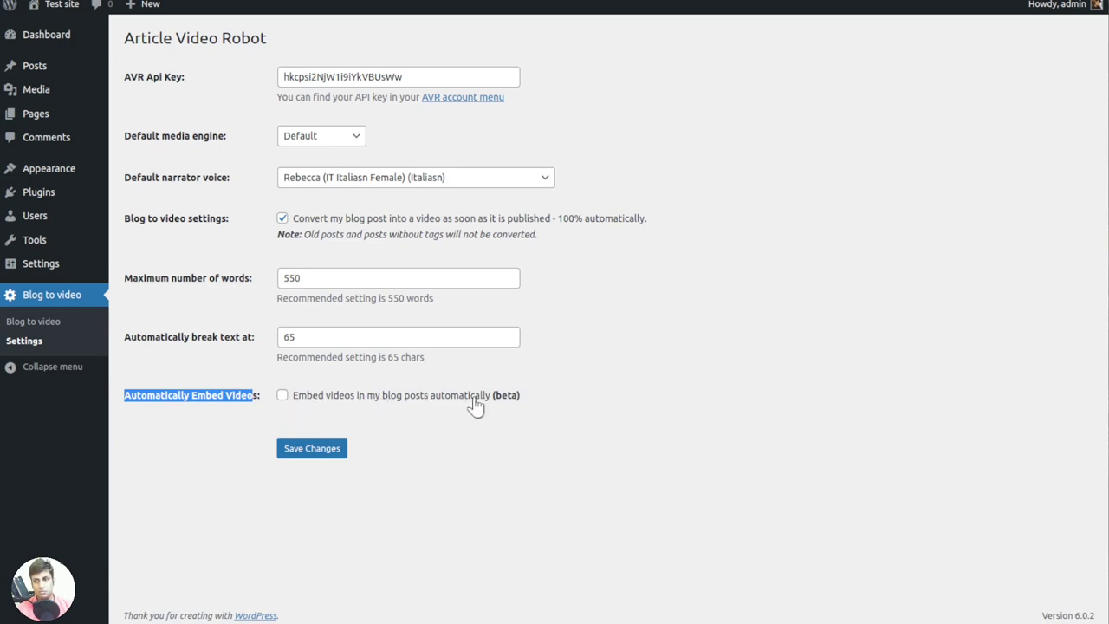
- Enable 'Embed videos in my blog posts automatically' and accept the beta warning
click(222, 433)
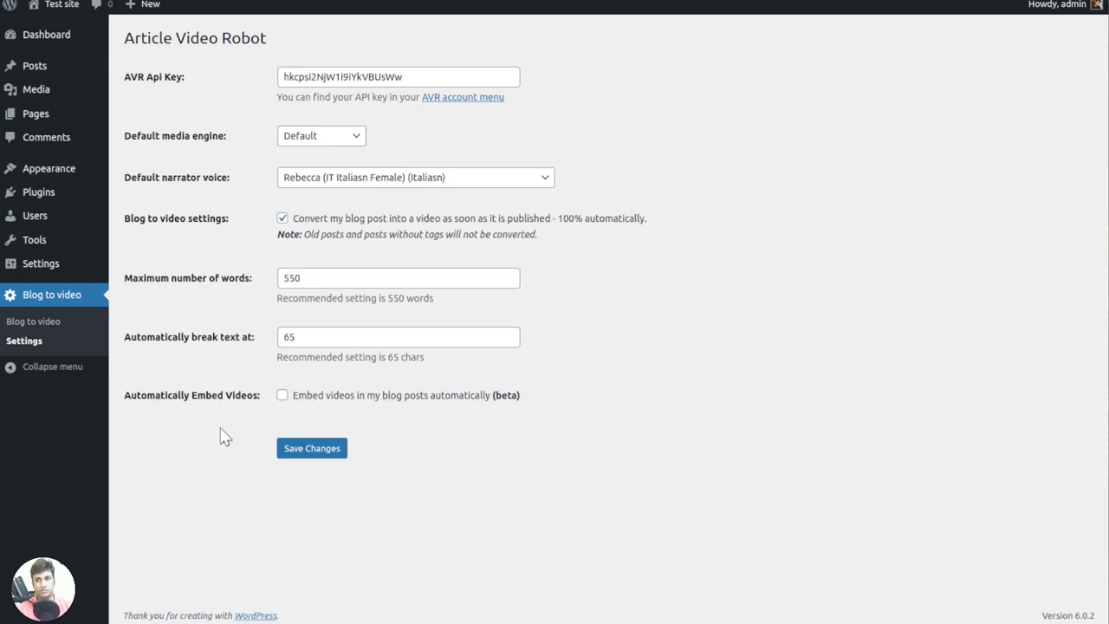
click(283, 400)
click(671, 76)
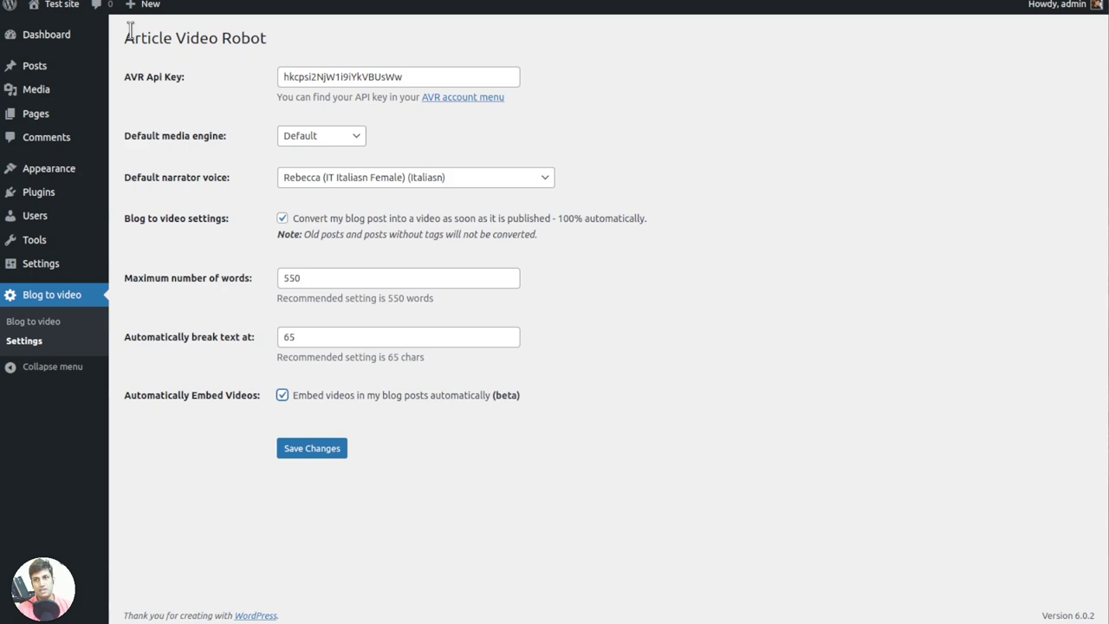
- Save the Article Video Robot plugin settings
mouse_move(128, 43)
mouse_down()
mouse_move(267, 44)
mouse_move(132, 38)
mouse_up()
click(274, 49)
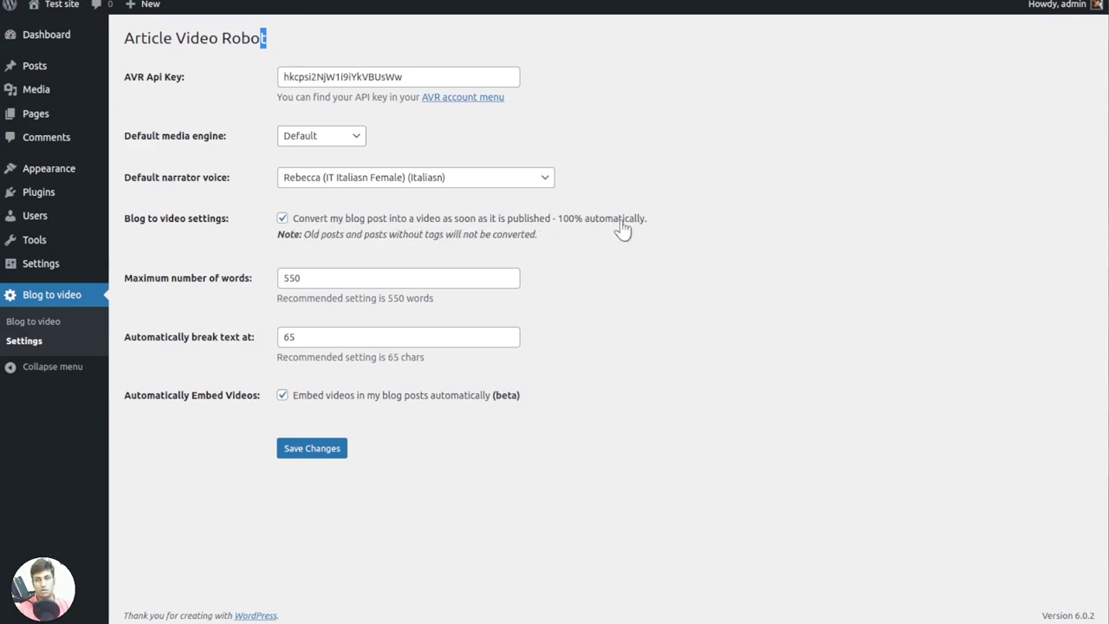
drag(128, 38, 260, 38)
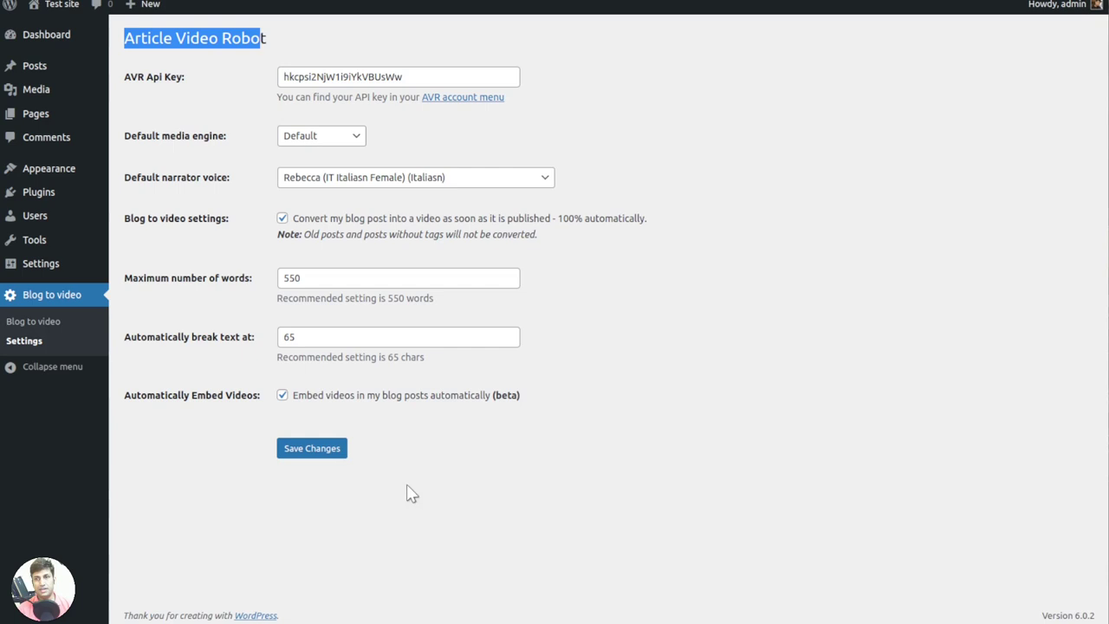
click(119, 42)
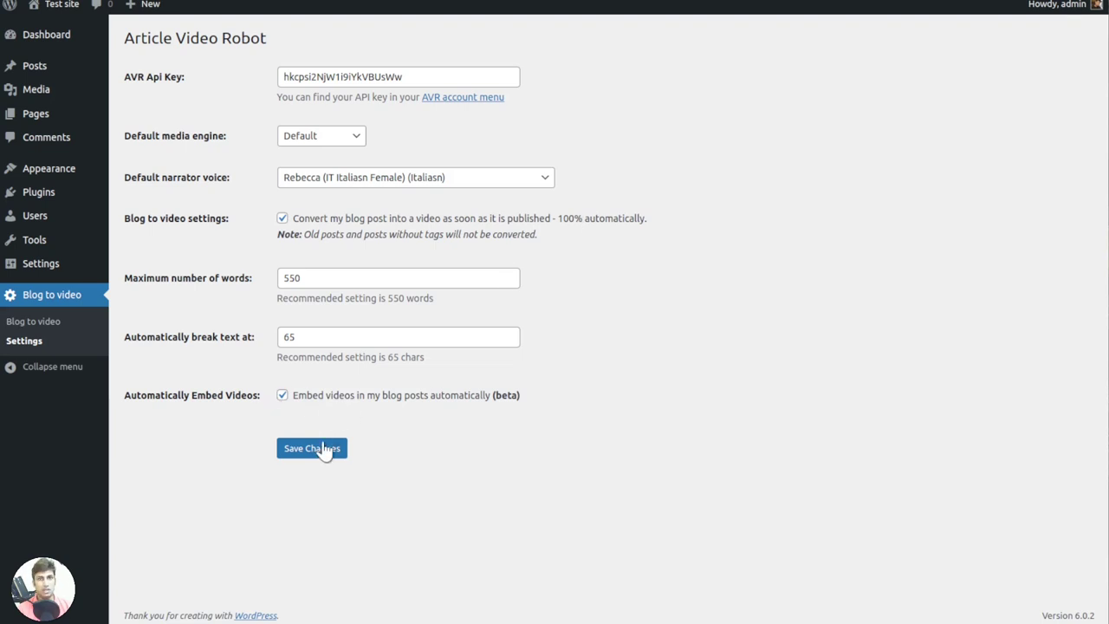
click(291, 457)
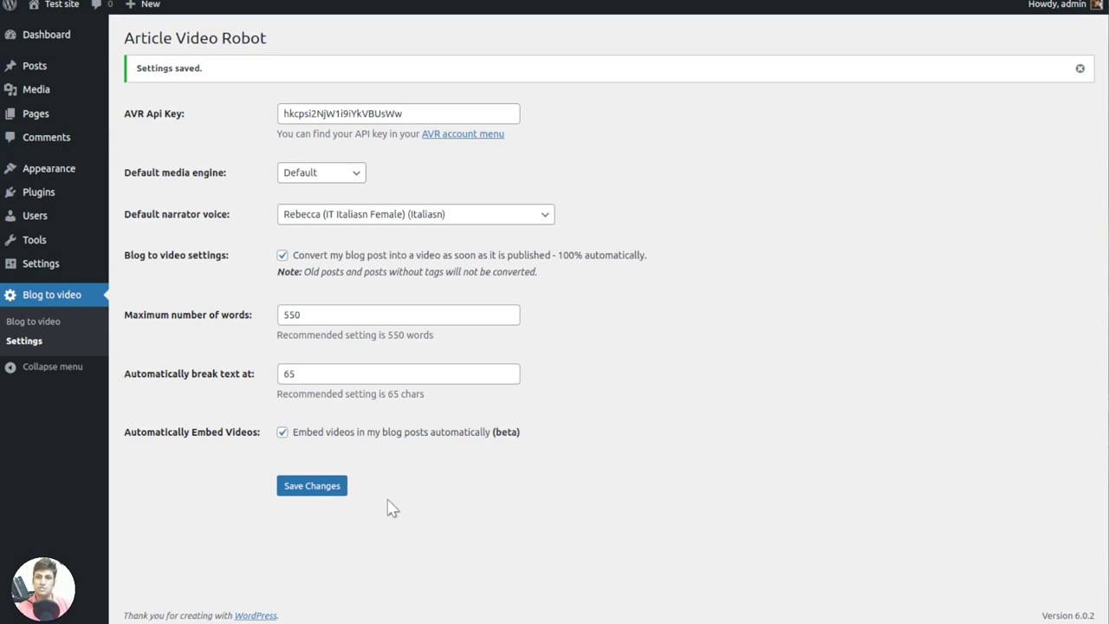
mouse_move(35, 65)
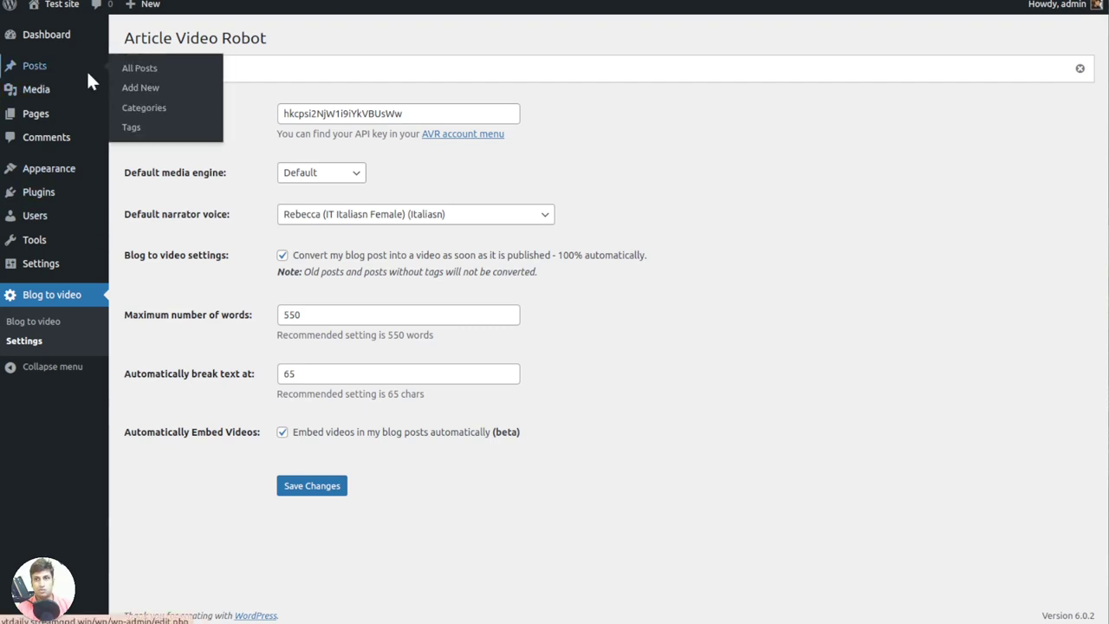
- Create a new post and paste 'Base of Cryptocurrency' as its title
click(88, 74)
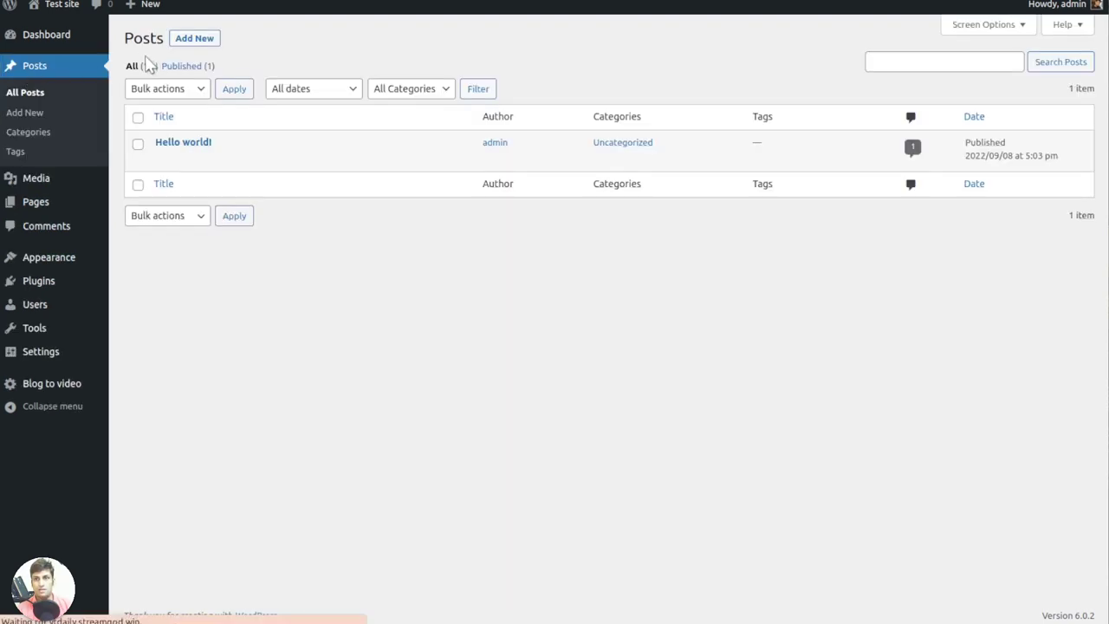
click(194, 44)
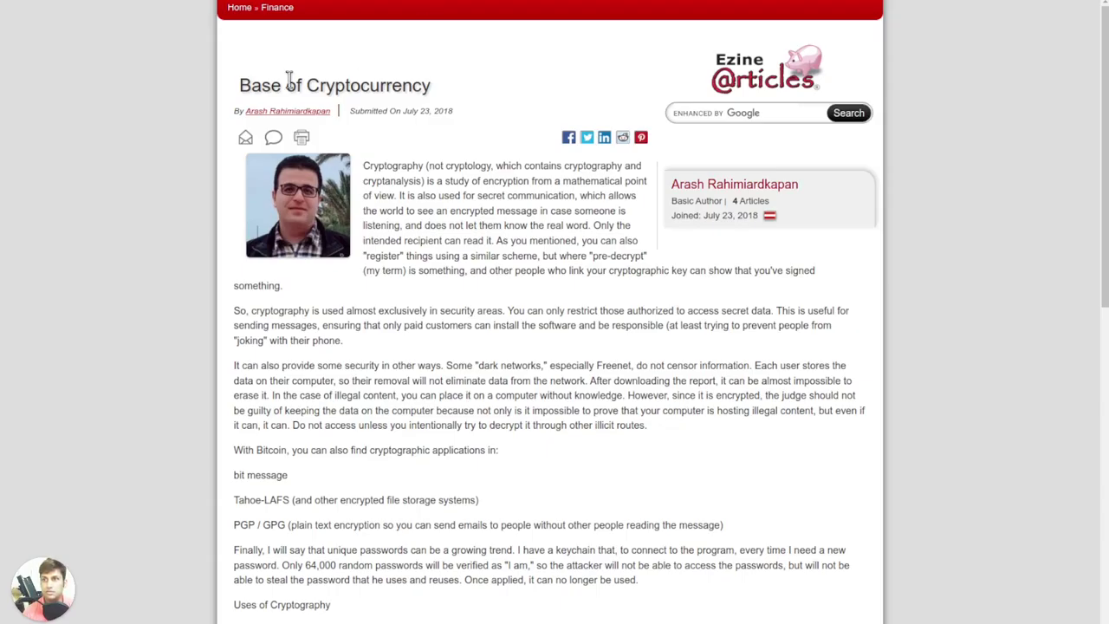
triple_click(289, 80)
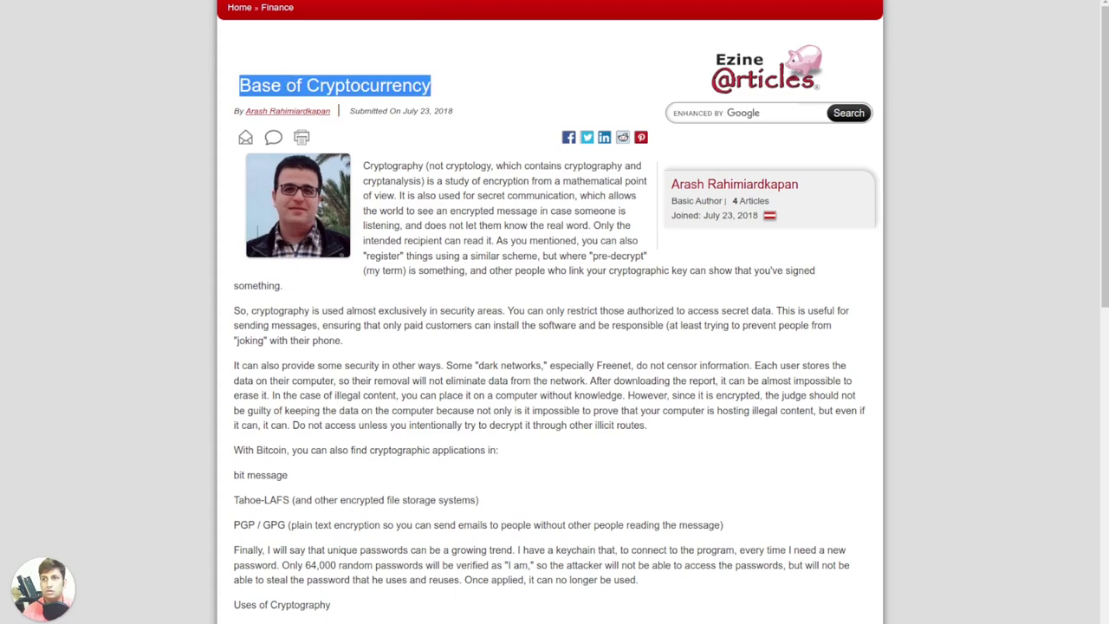
text(Base of Cryptocurrency)
- Paste the article paragraphs into the body and delete the Article Source line
mouse_move(407, 342)
mouse_down()
mouse_move(388, 323)
mouse_move(337, 113)
mouse_up()
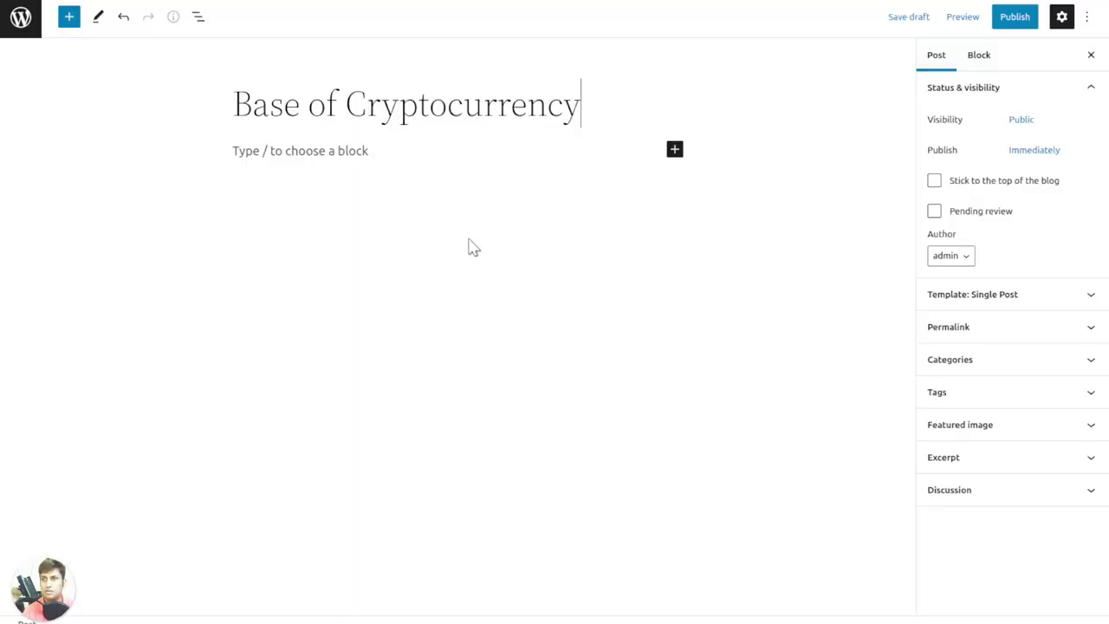
click(326, 154)
key(ctrl+v)
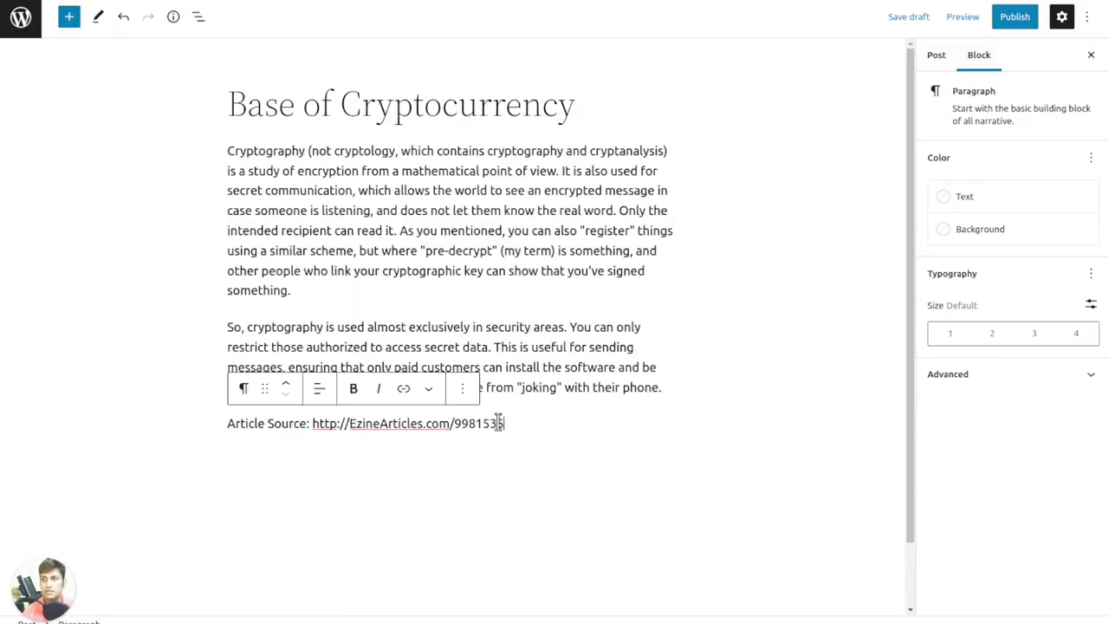
drag(504, 424, 227, 423)
key(BackSpace)
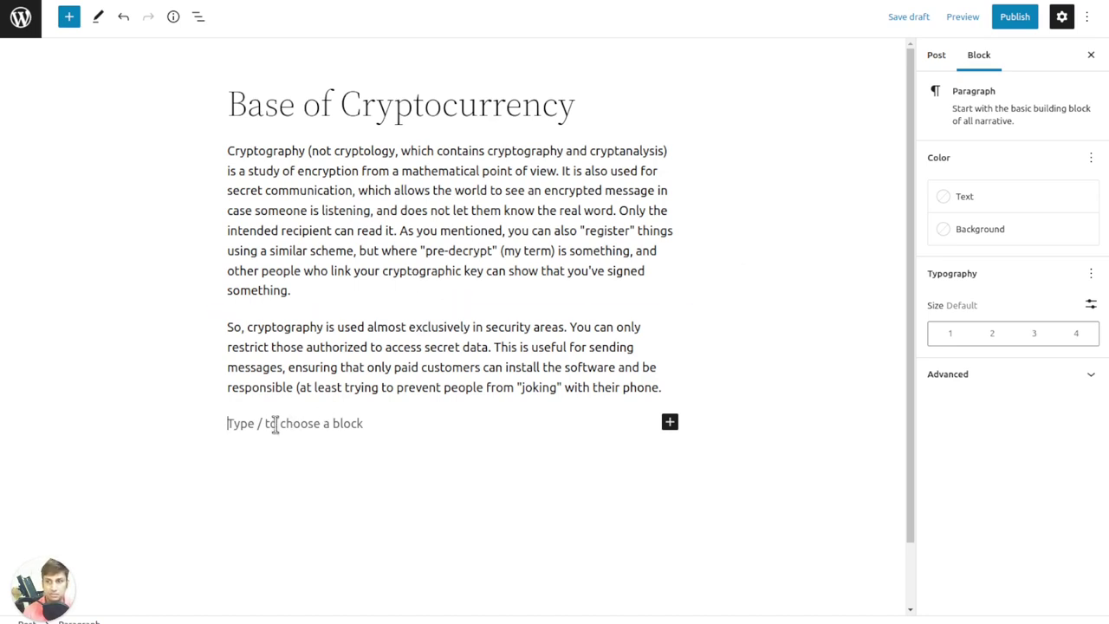
- Add the tags crptocurrency, bitcoin and finance to the post in the Tags panel
click(939, 57)
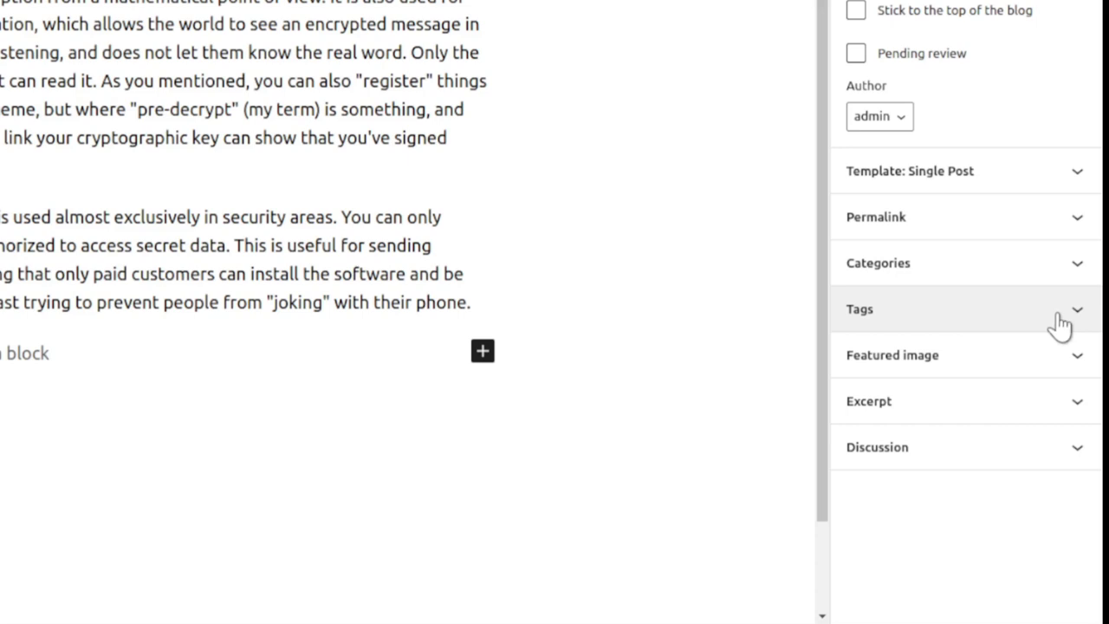
click(869, 319)
click(888, 381)
text(cr)
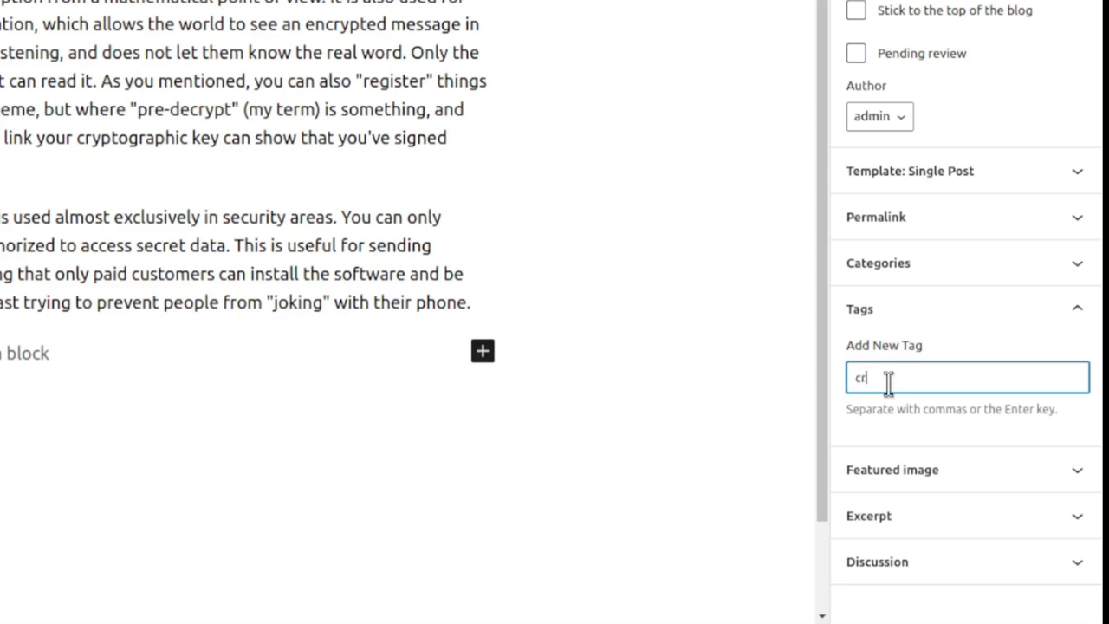
text(p)
text(y)
key(Return)
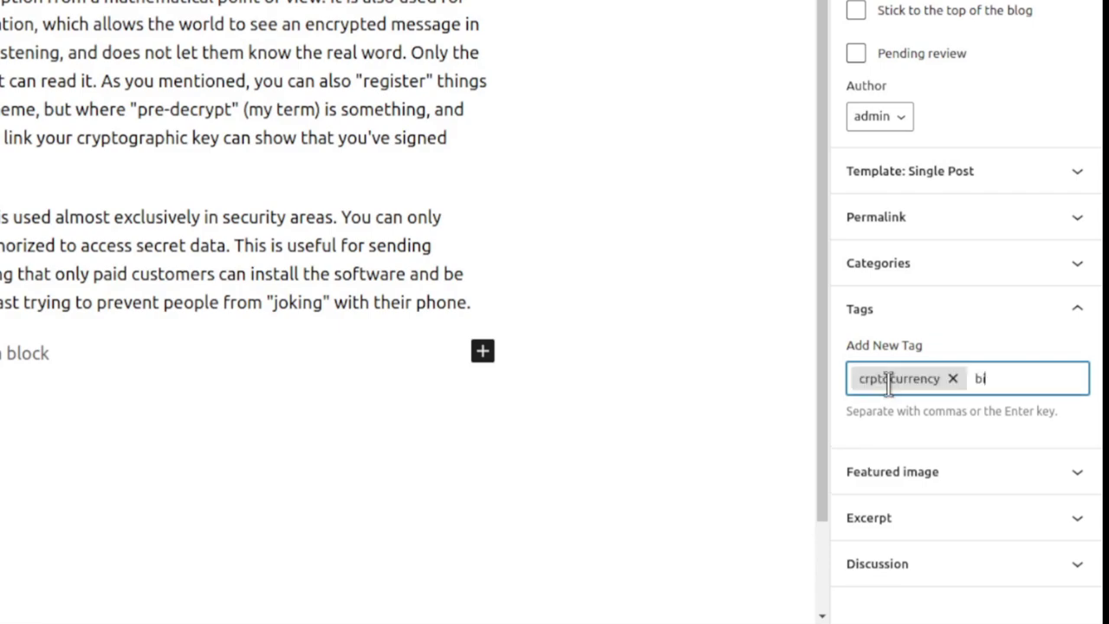
text(n)
key(Return)
text(finance)
key(Return)
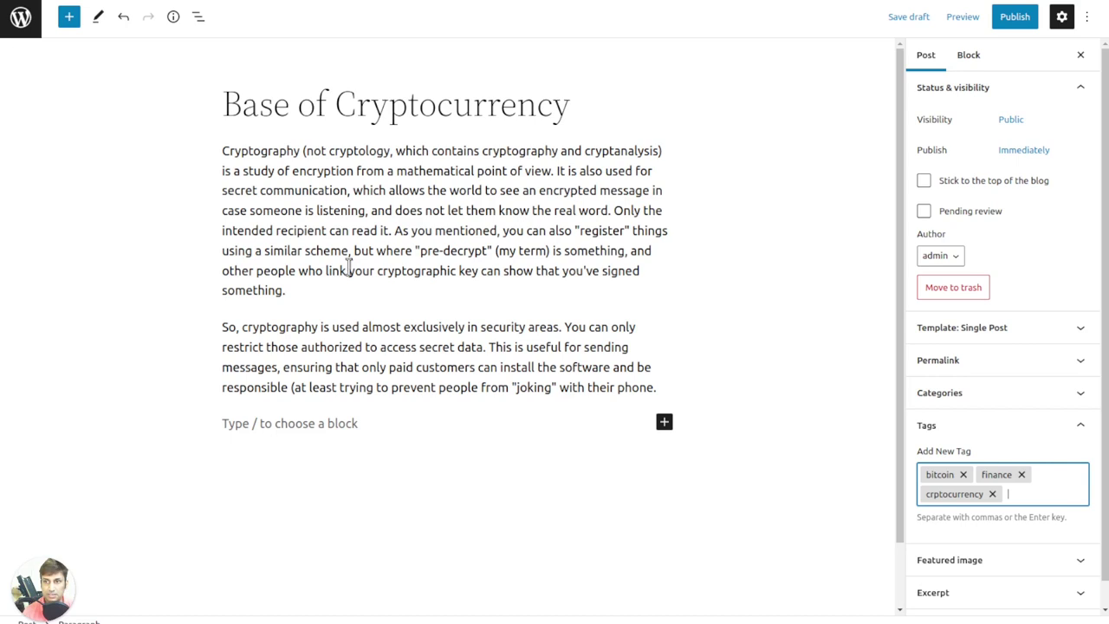
- Confirm publishing of 'Base of Cryptocurrency' in the pre-publish panel, then view the live post
click(1013, 19)
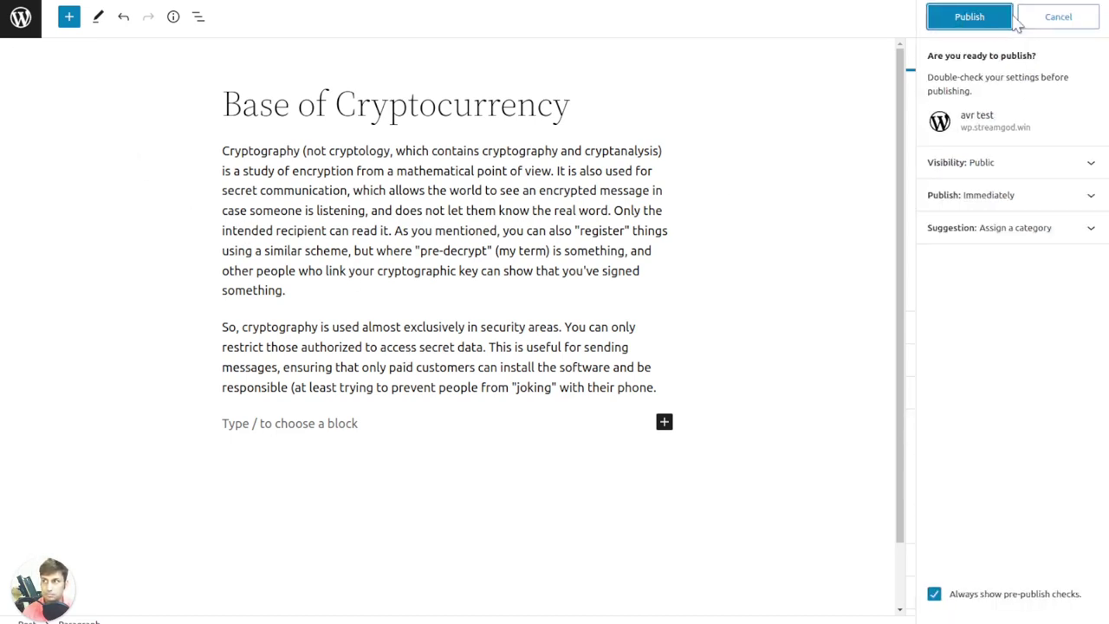
click(970, 21)
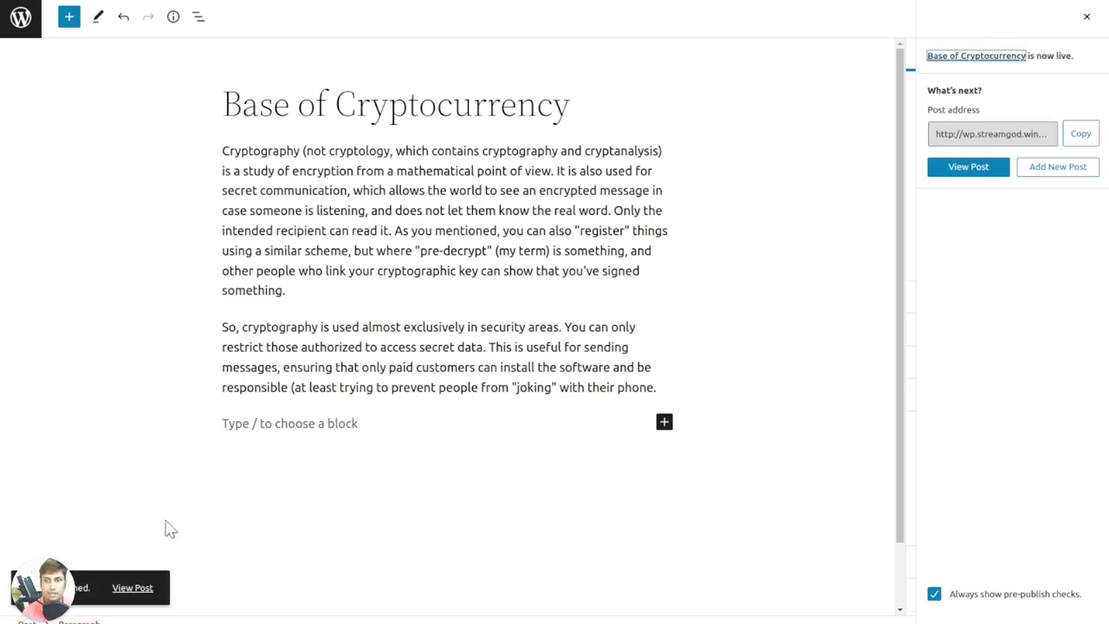
click(125, 589)
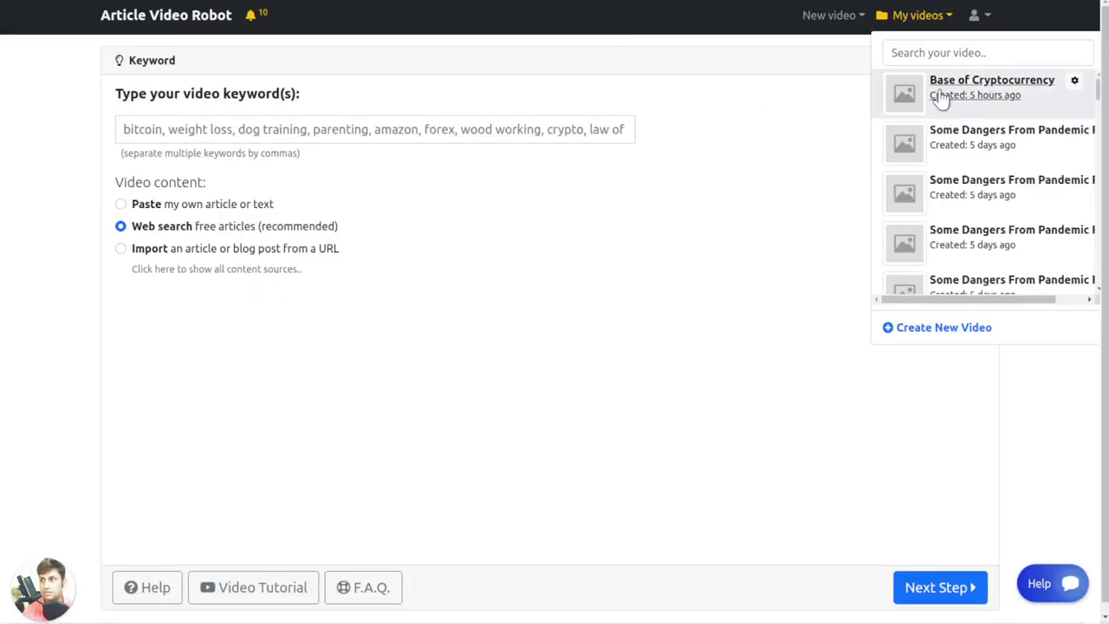
- Dismiss the saved videos list, generate the 8 slides from the article, and preview the title slide
click(912, 96)
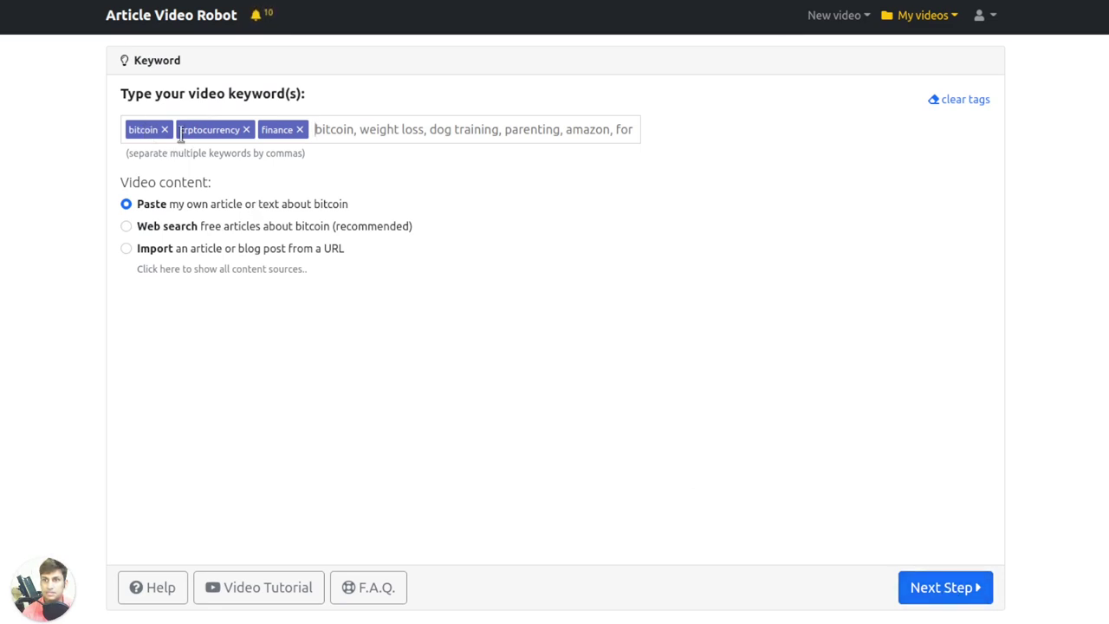
drag(122, 99, 304, 111)
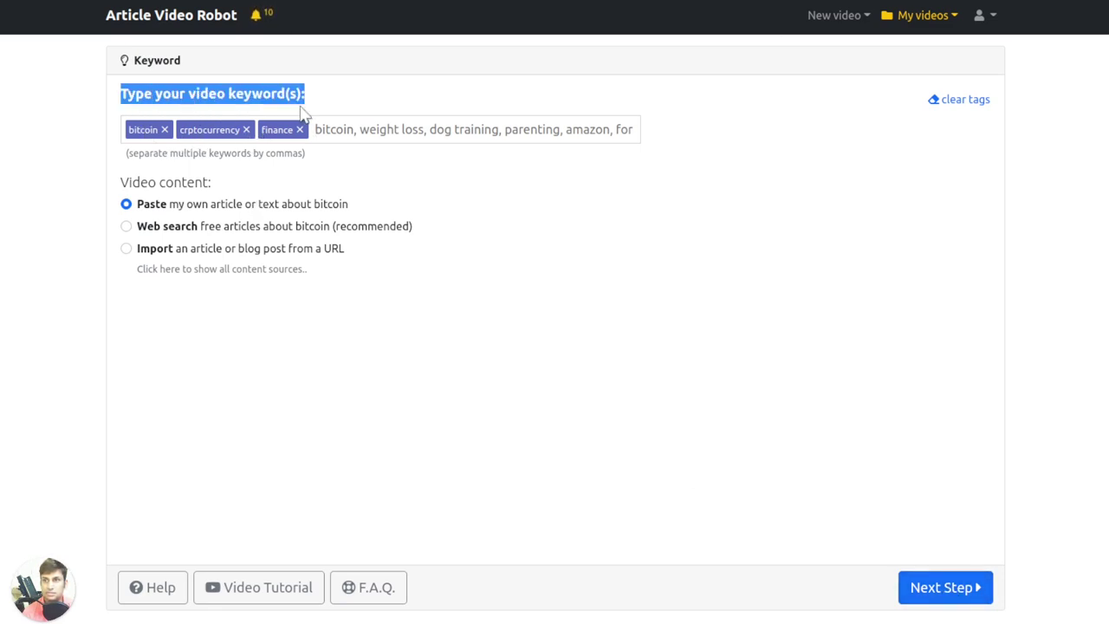
click(921, 588)
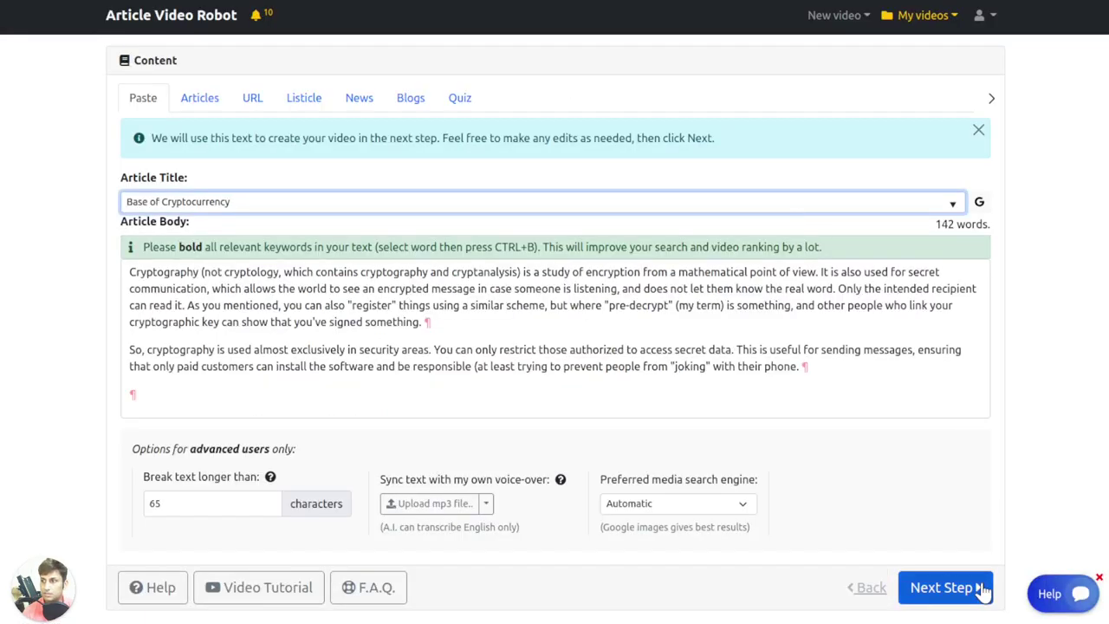
click(976, 588)
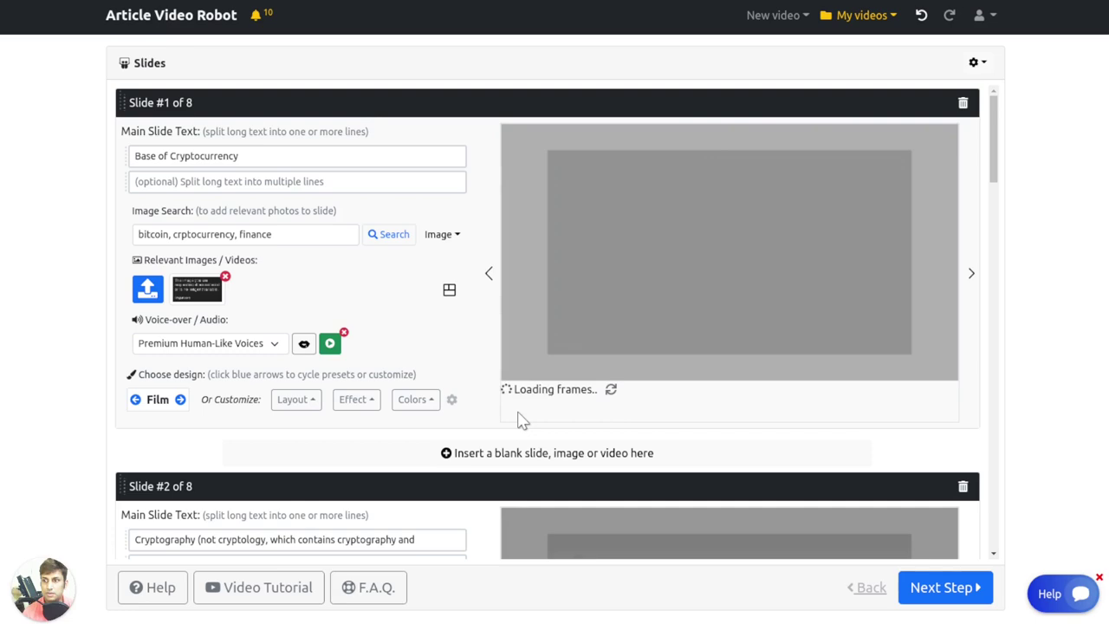
click(518, 398)
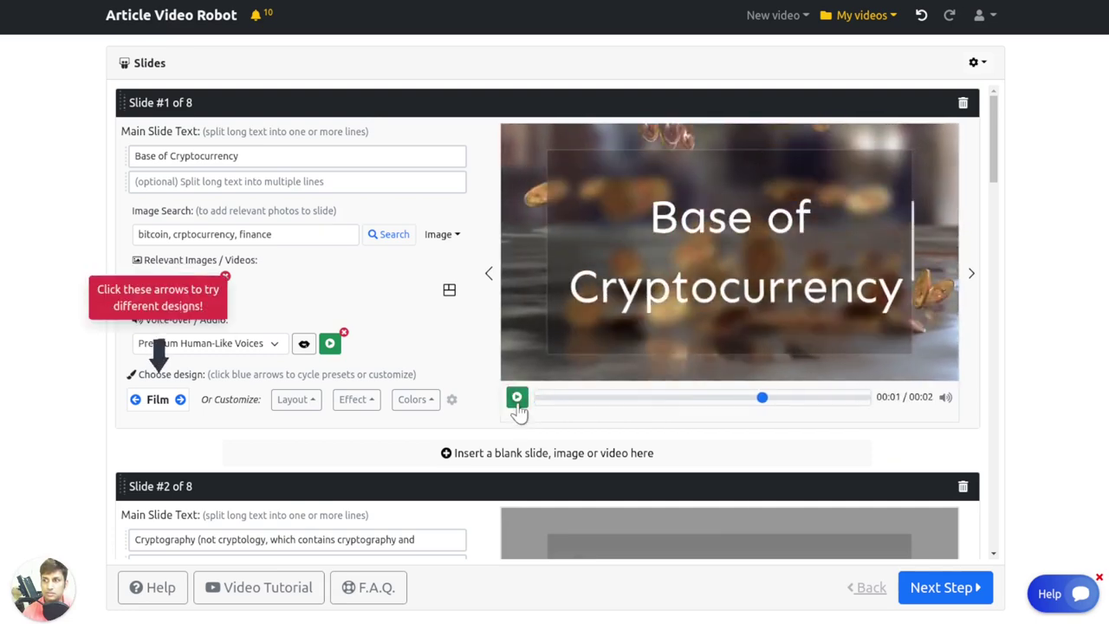
- Scroll down to slide 5 and select each of its three text lines
scroll(659, 494, down, 2)
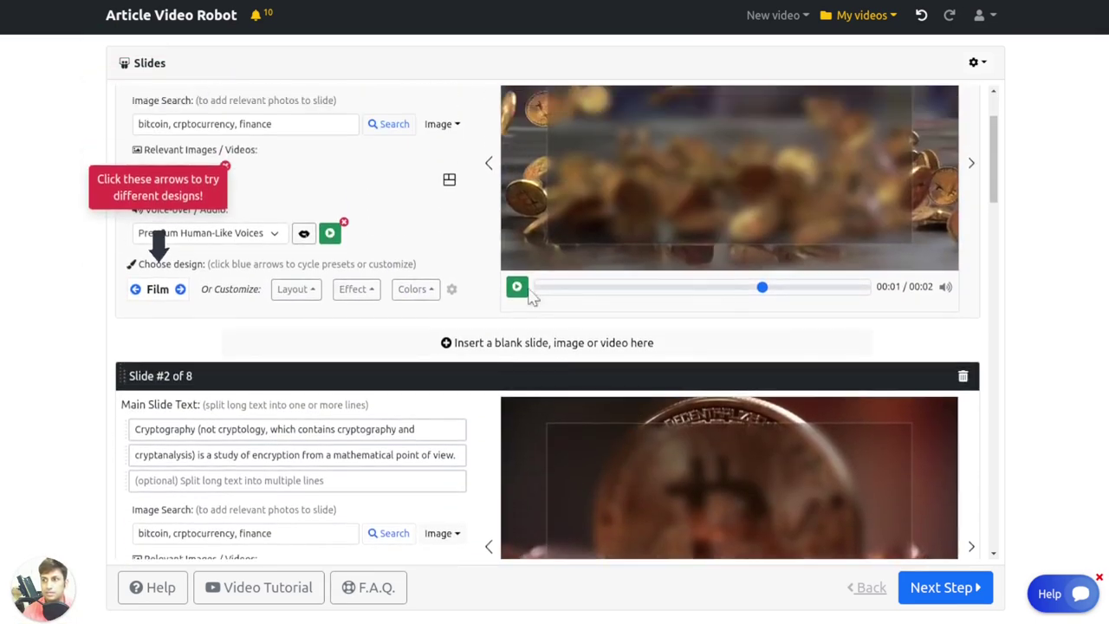
scroll(700, 432, down, 1)
scroll(699, 430, down, 6)
scroll(698, 430, down, 3)
scroll(698, 431, down, 2)
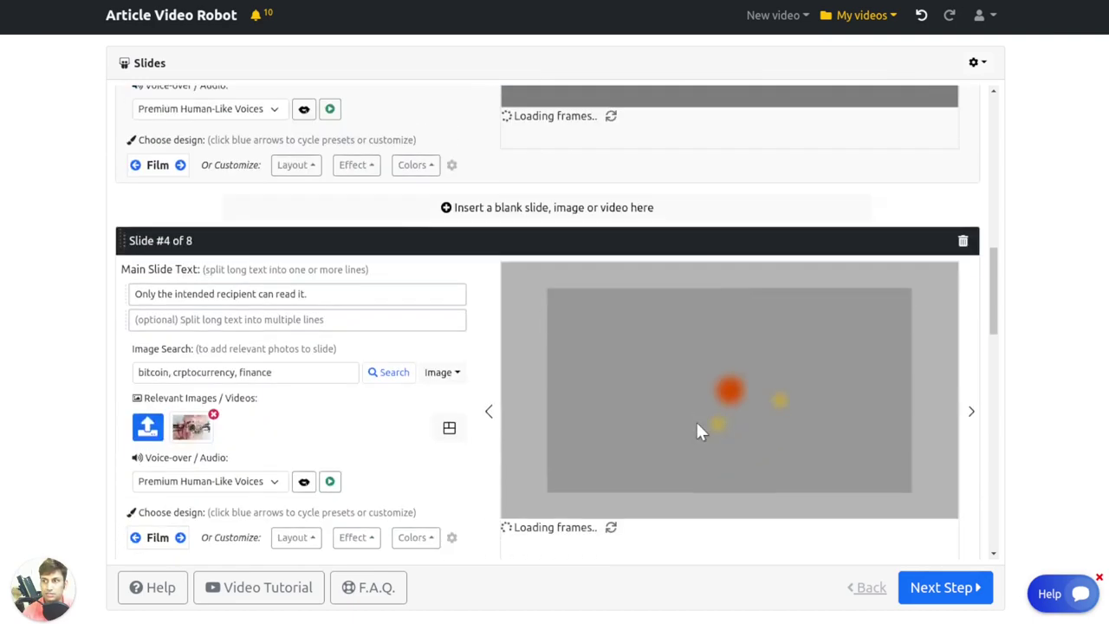
scroll(699, 431, down, 2)
scroll(944, 396, down, 1)
scroll(520, 278, down, 4)
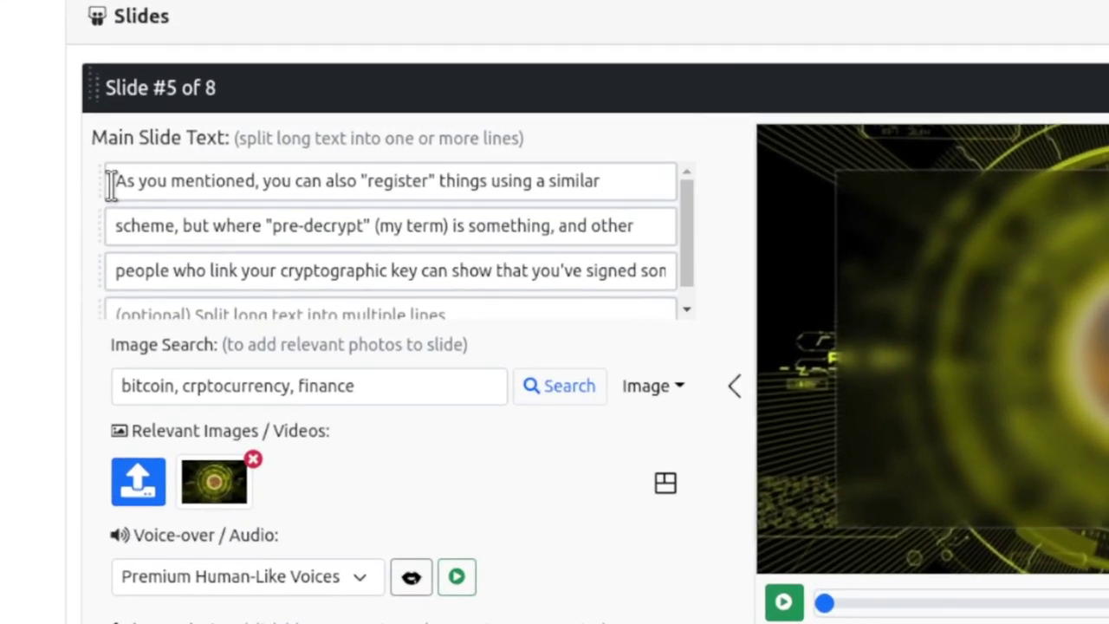
mouse_move(115, 180)
mouse_down()
mouse_move(393, 183)
mouse_move(629, 171)
mouse_up()
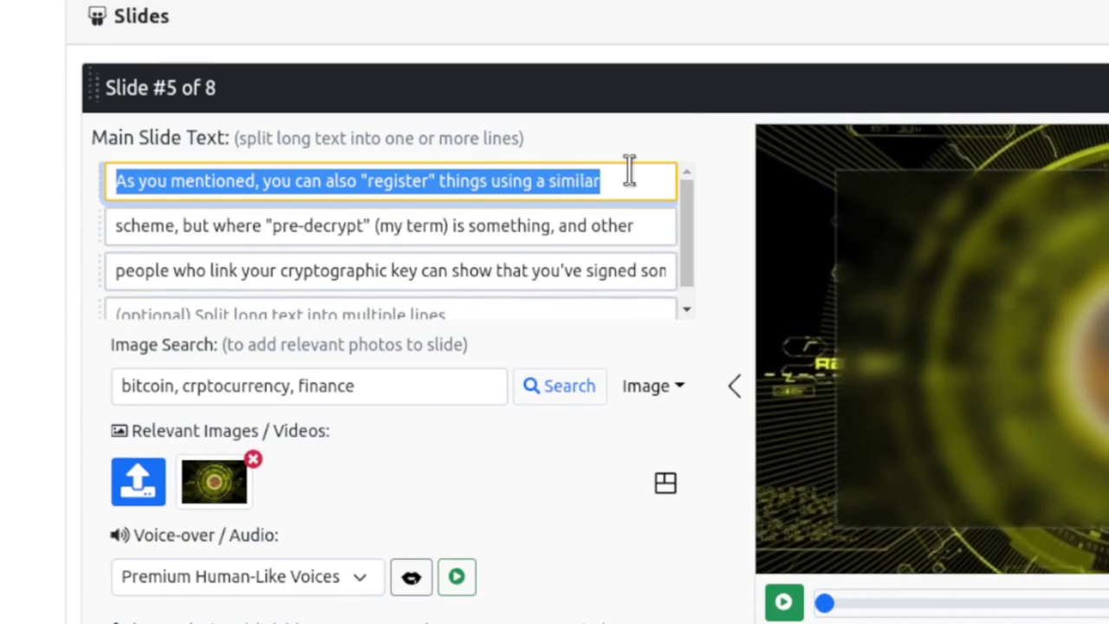
drag(114, 226, 644, 222)
drag(113, 270, 483, 251)
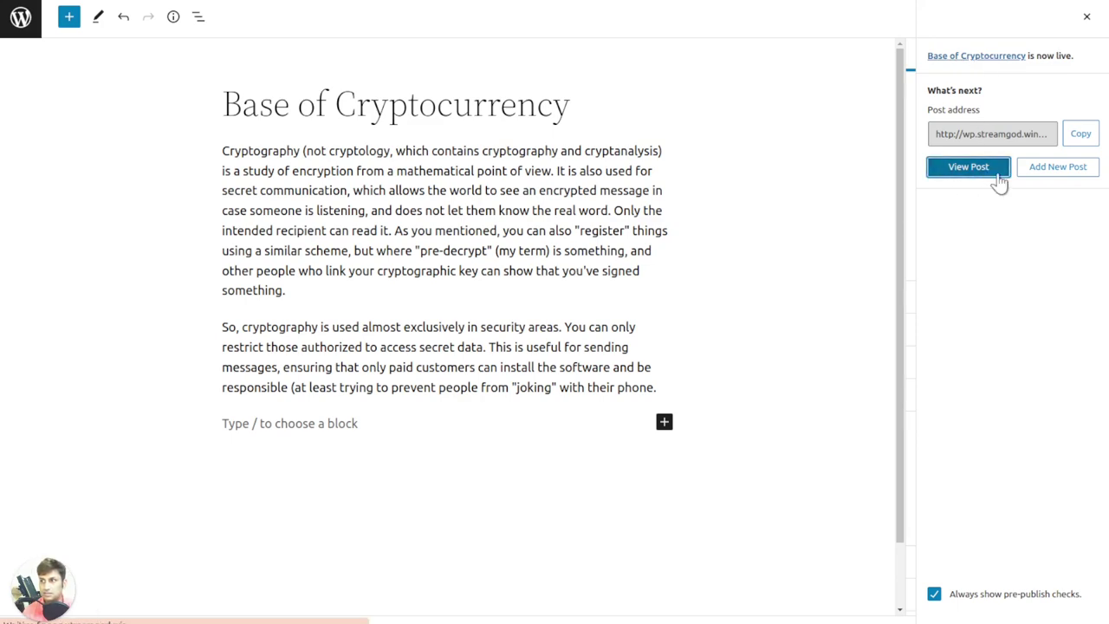
- View the live post with its embedded video, then open the admin Posts list
click(968, 167)
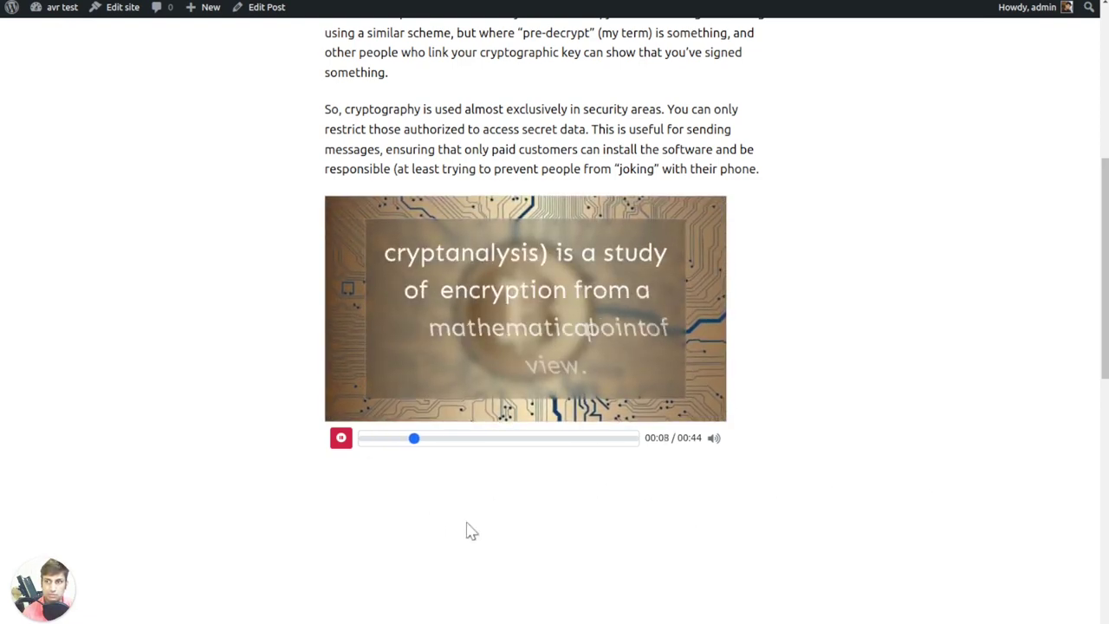
scroll(468, 529, up, 3)
scroll(453, 495, up, 2)
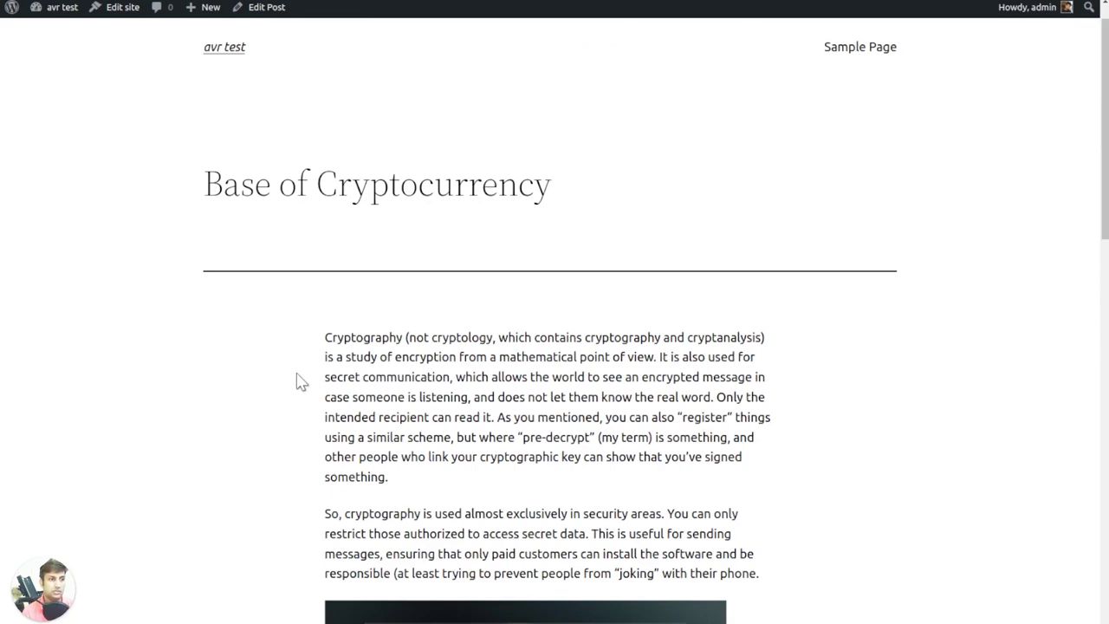
scroll(299, 382, down, 1)
scroll(532, 354, down, 4)
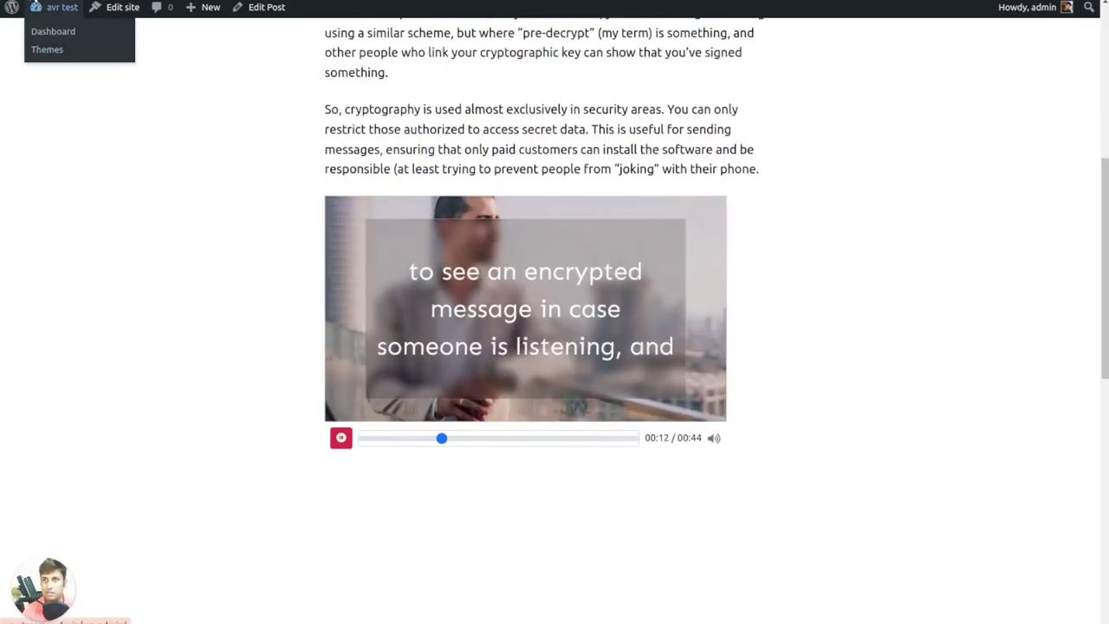
click(14, 9)
mouse_move(37, 70)
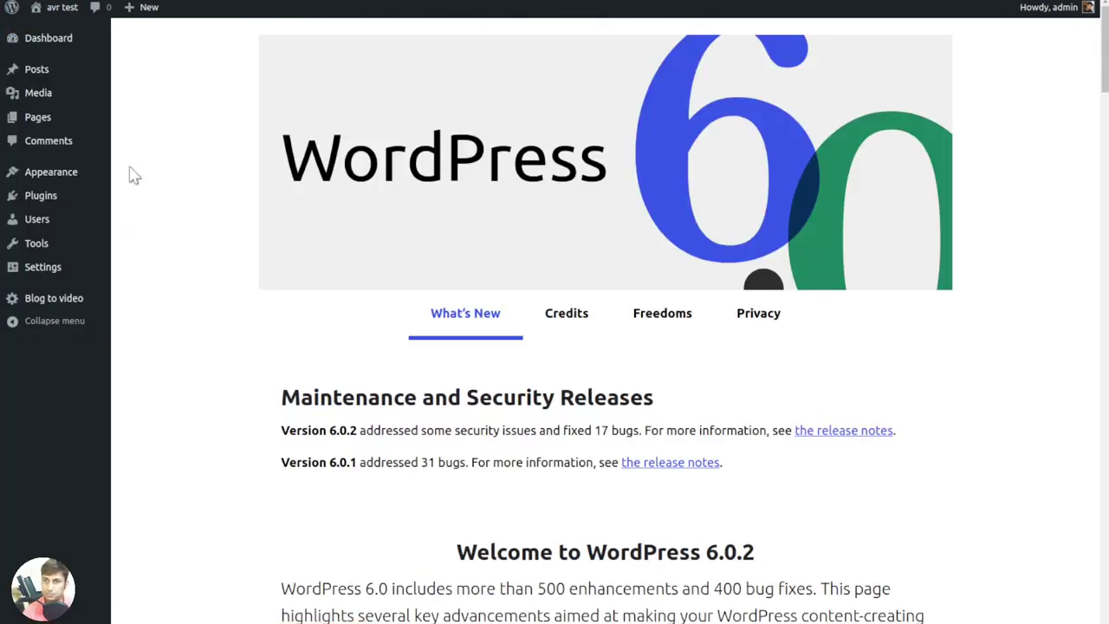
click(25, 77)
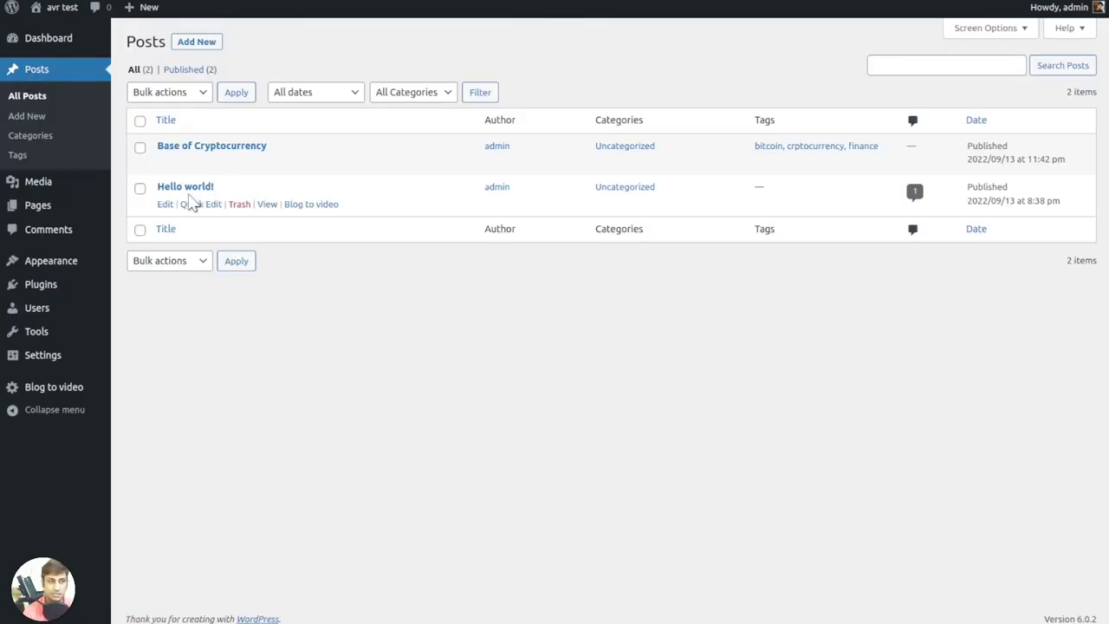
mouse_move(390, 308)
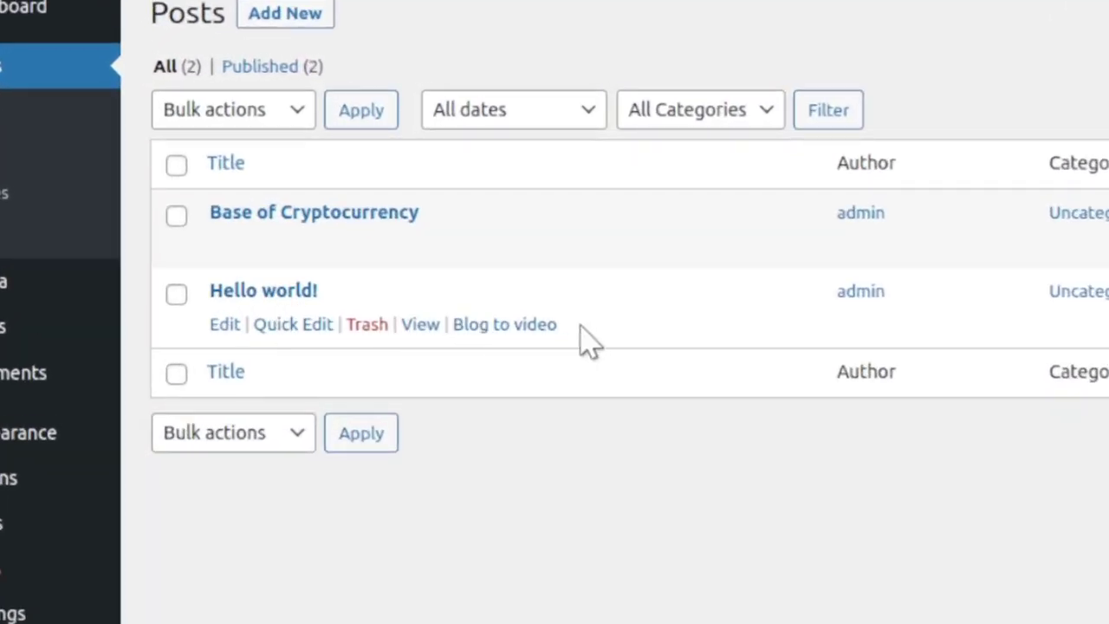
- Open Blog to video for Hello world! and review its title, body and skip-review option
triple_click(468, 330)
drag(468, 330, 450, 337)
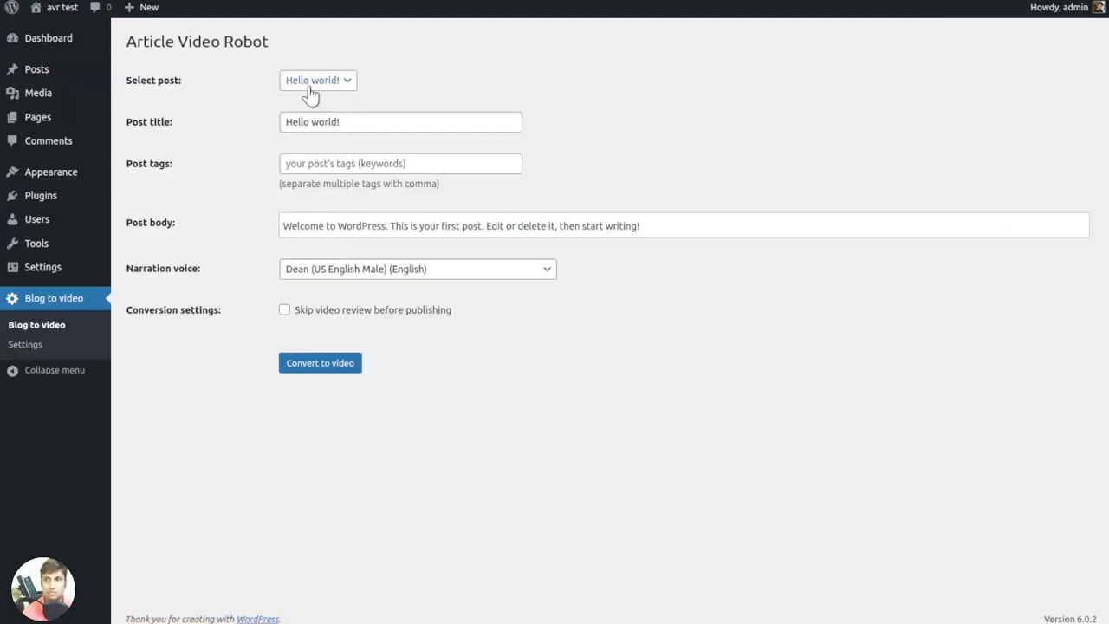
click(396, 121)
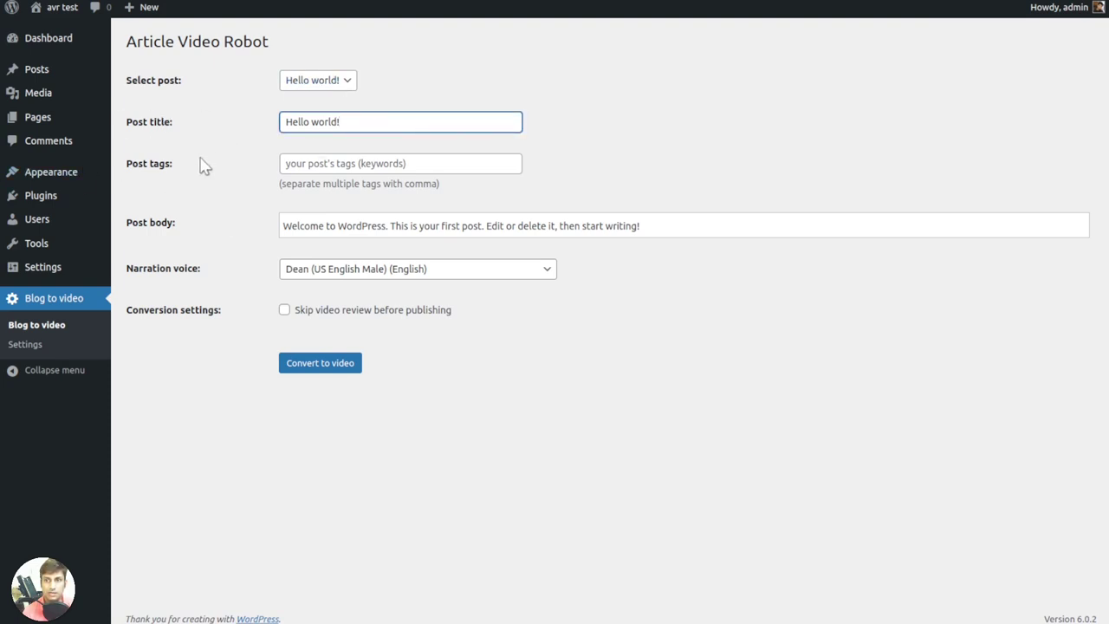
mouse_move(645, 225)
mouse_down()
mouse_move(294, 225)
mouse_move(218, 269)
mouse_up()
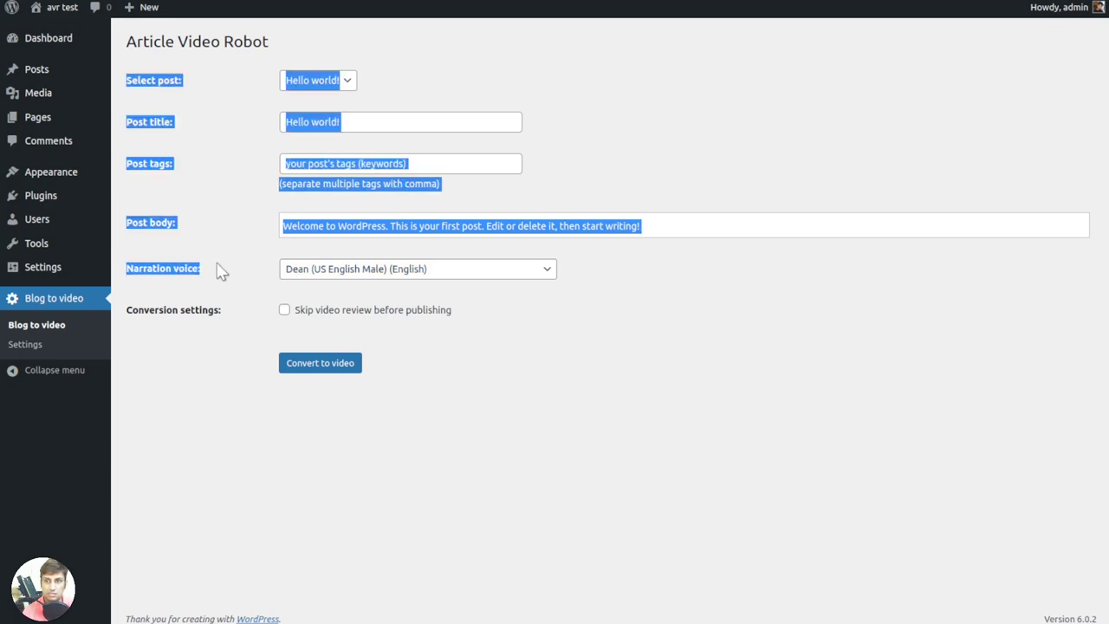
click(221, 274)
drag(192, 325, 220, 312)
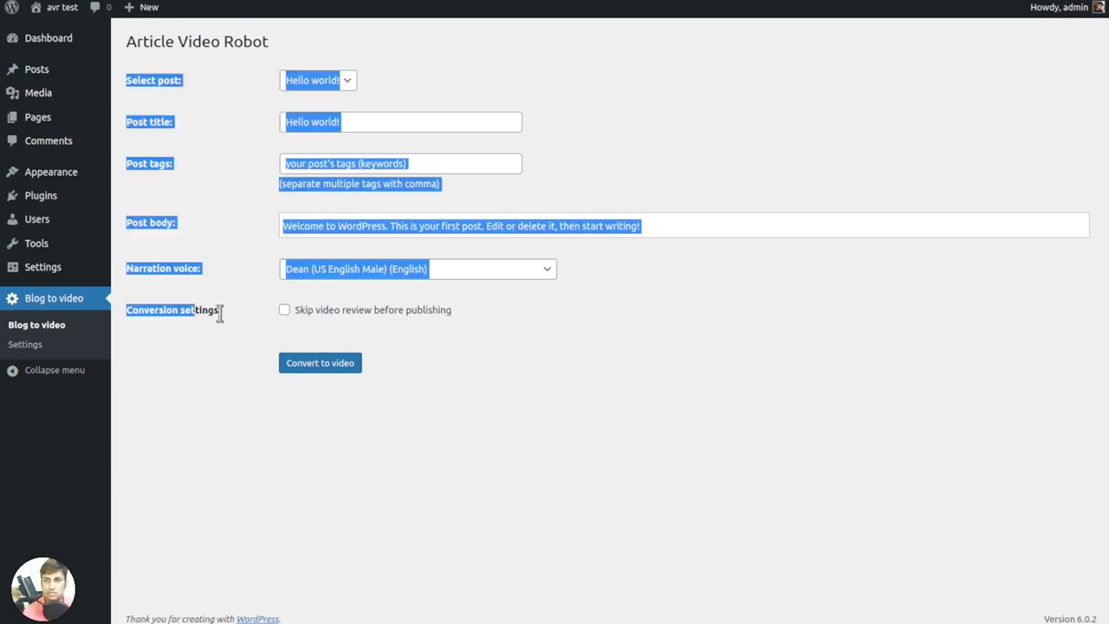
click(232, 336)
drag(465, 313, 300, 305)
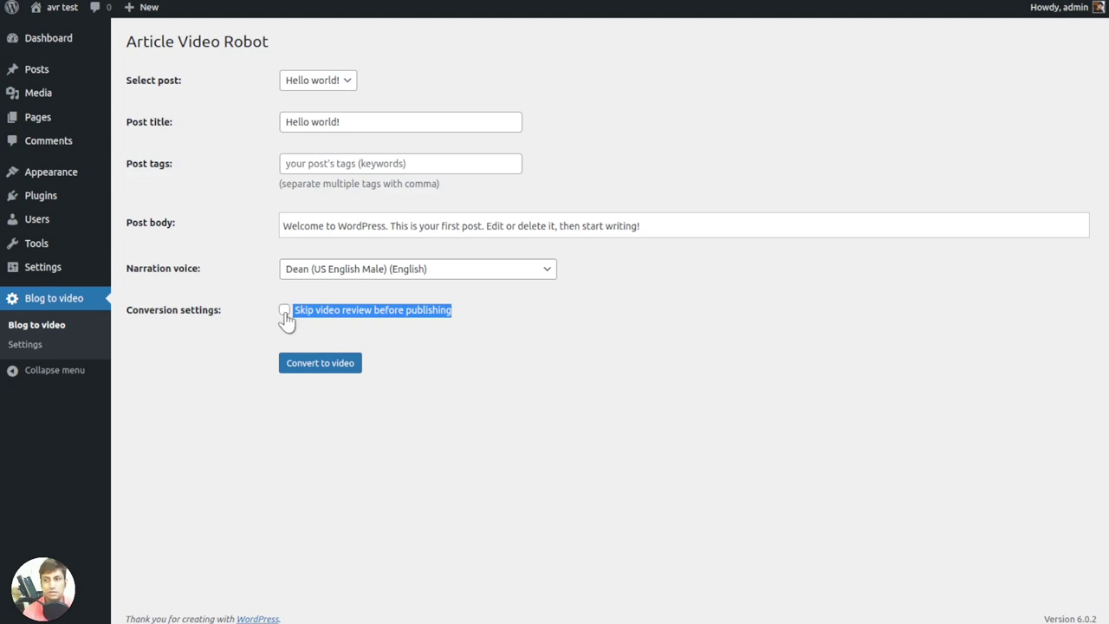
click(290, 338)
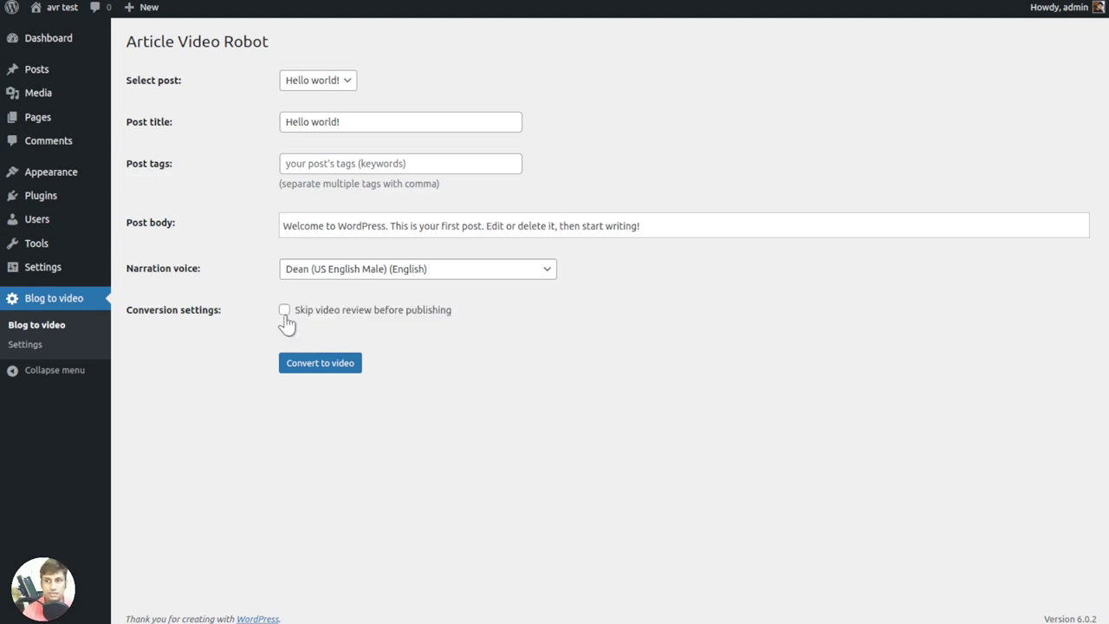
- Convert Hello world! into a video and scroll through its 4 generated slides
click(313, 367)
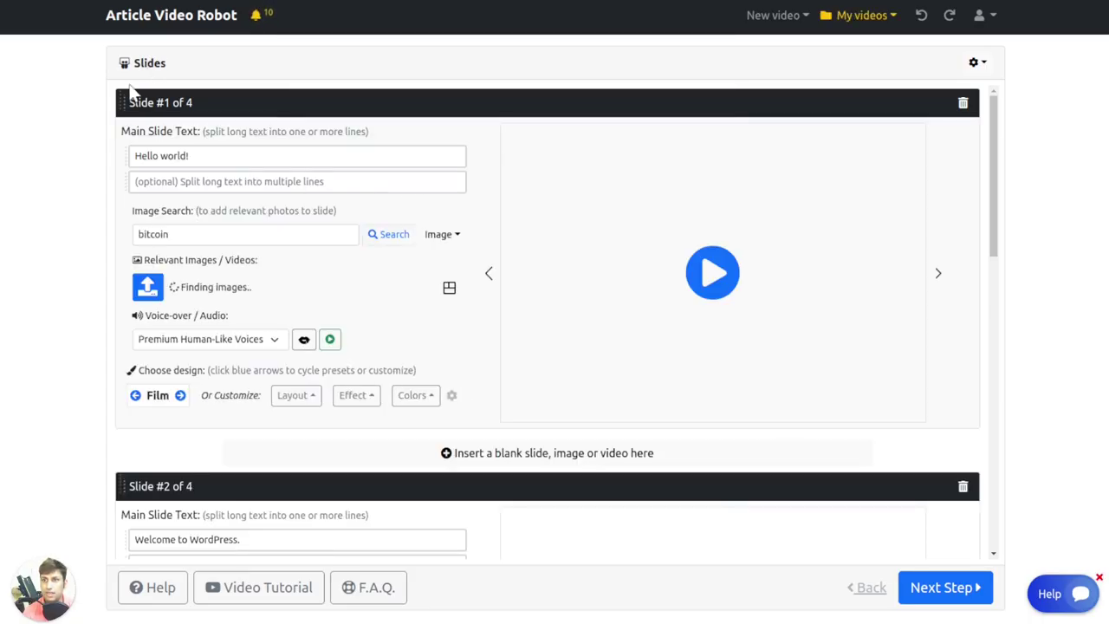
scroll(218, 159, down, 2)
scroll(302, 369, down, 1)
scroll(278, 387, down, 3)
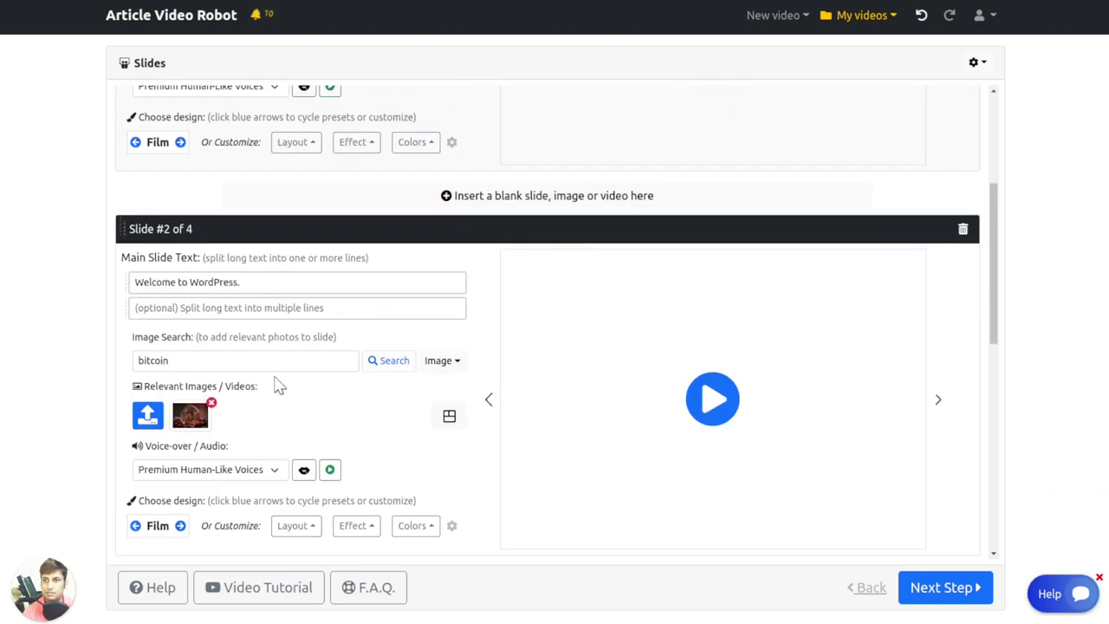
scroll(645, 328, down, 4)
scroll(317, 347, down, 4)
scroll(295, 338, down, 4)
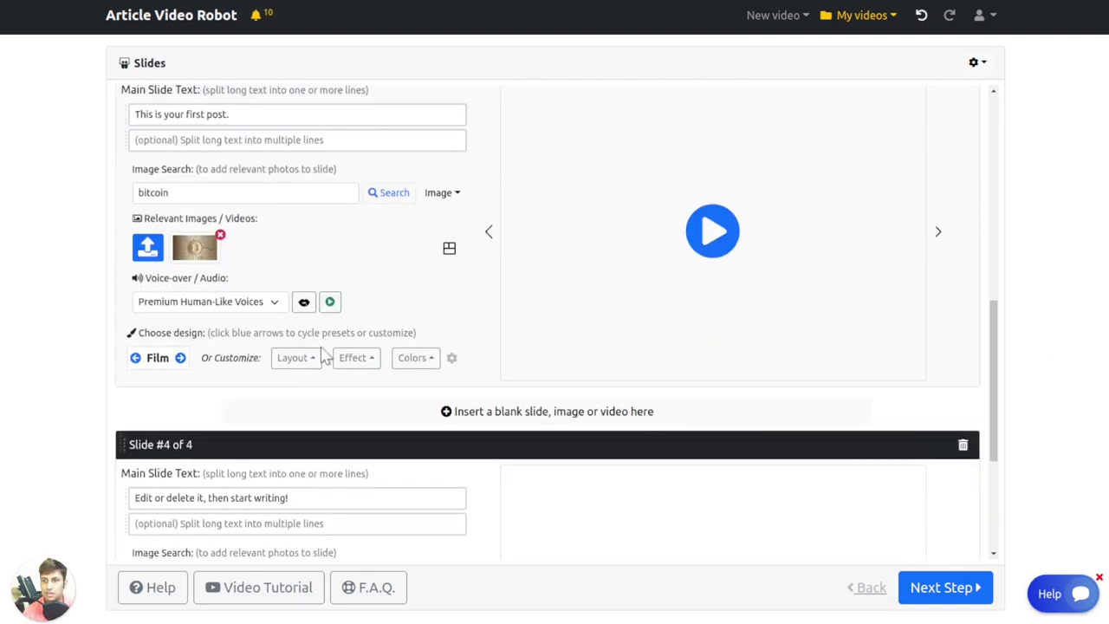
scroll(281, 316, down, 3)
- Preview slide 1 of the Hello world! video, then leave the editor
scroll(433, 217, up, 4)
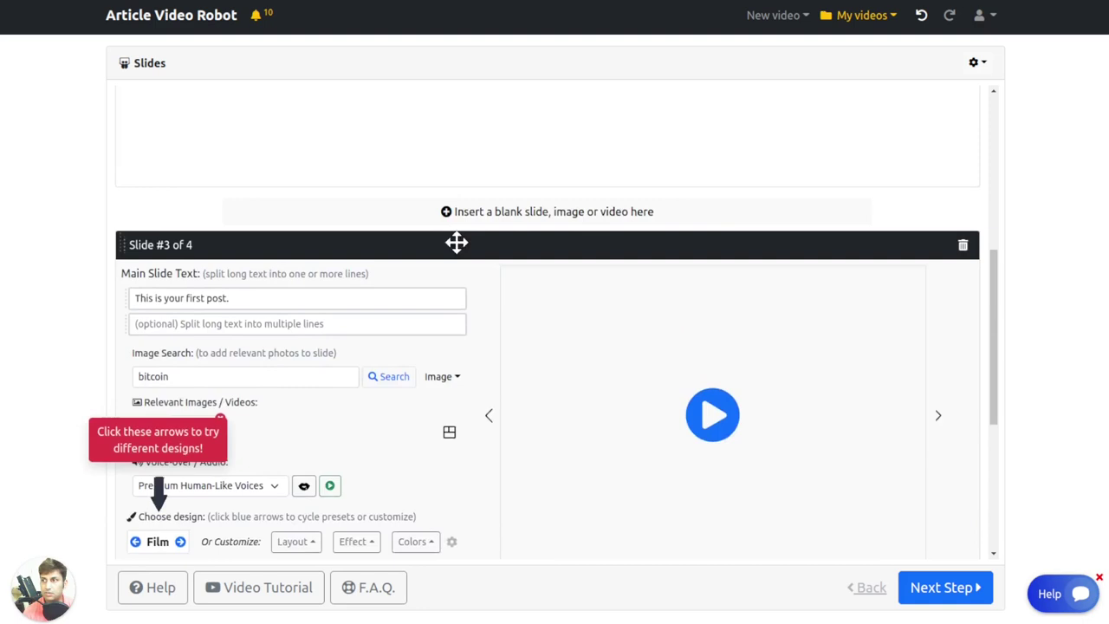
scroll(459, 247, up, 5)
scroll(462, 251, up, 2)
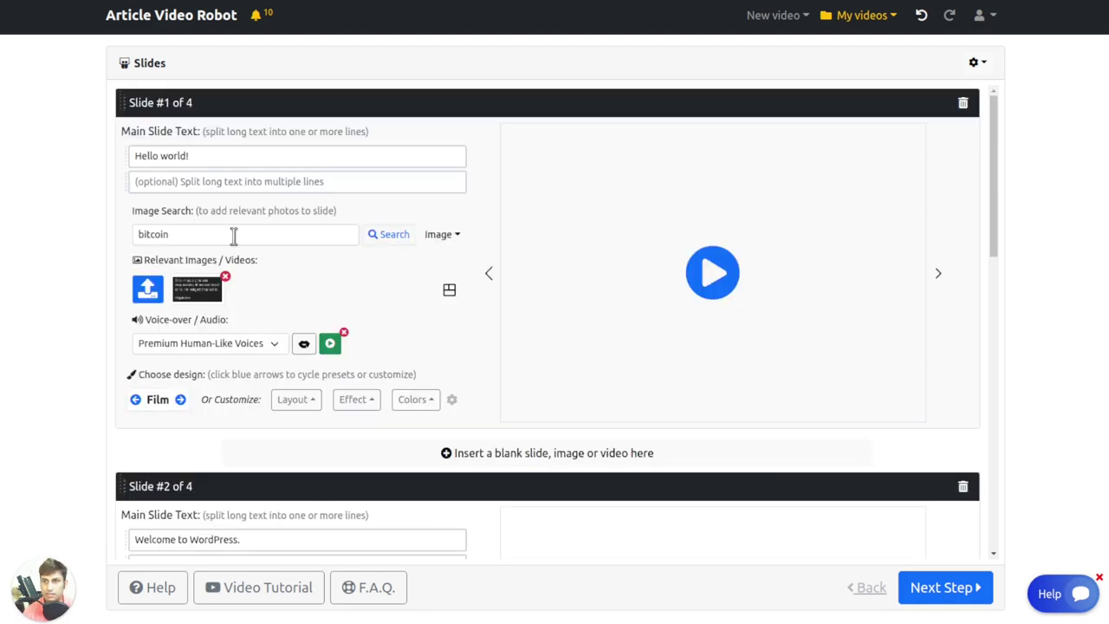
click(709, 273)
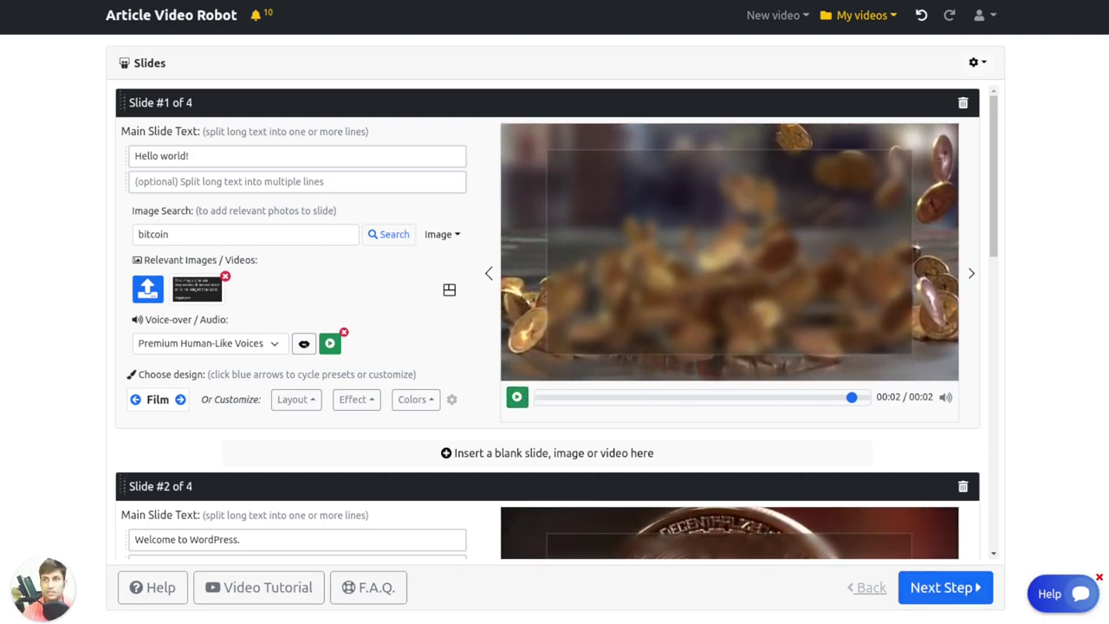
key(alt+Left)
click(658, 48)
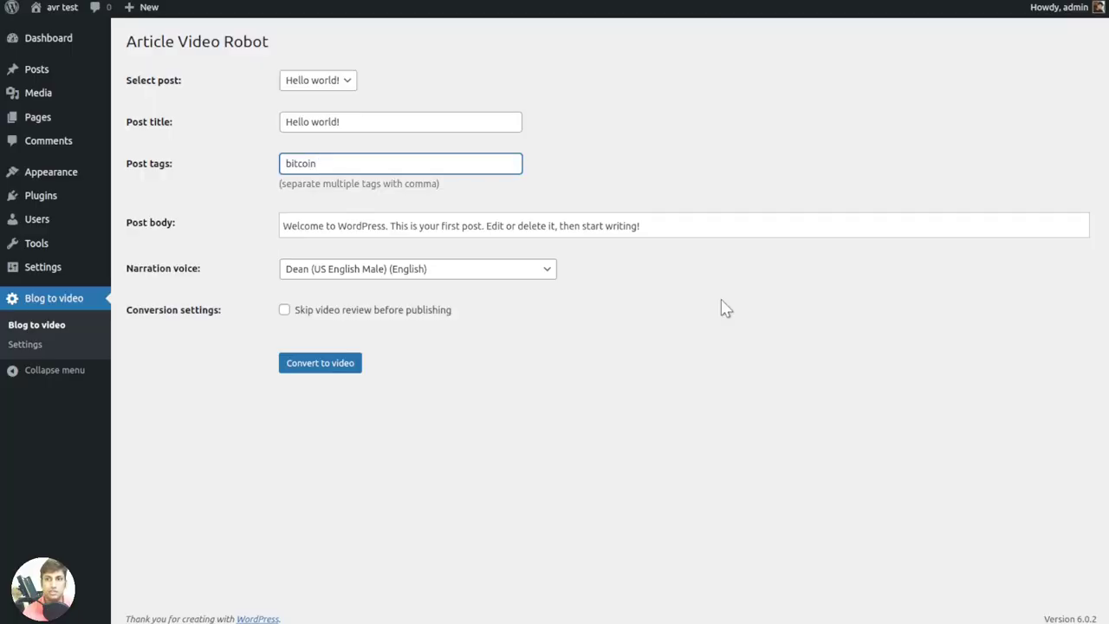